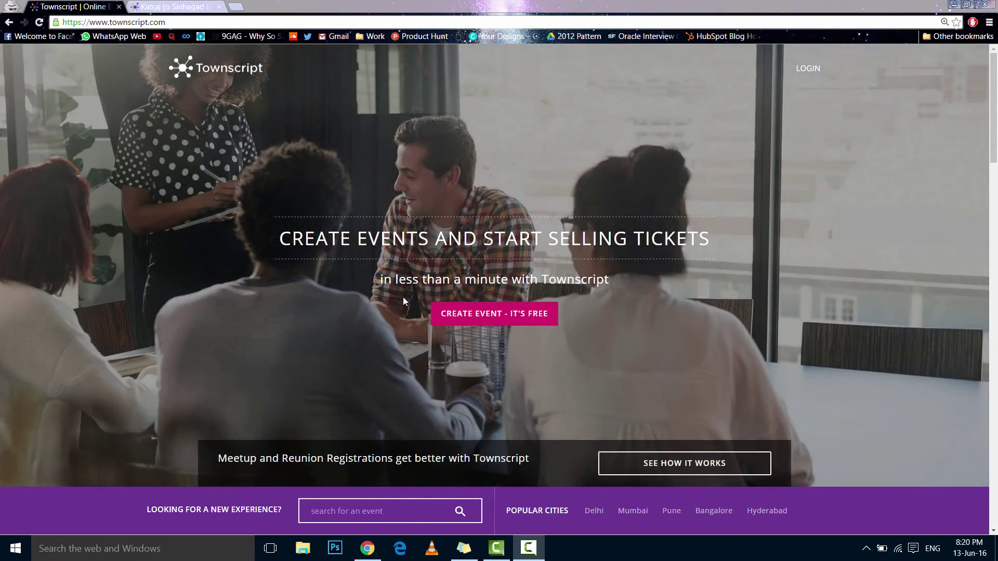
# Start creating a free event from the Townscript homepage
pyautogui.click(498, 314)
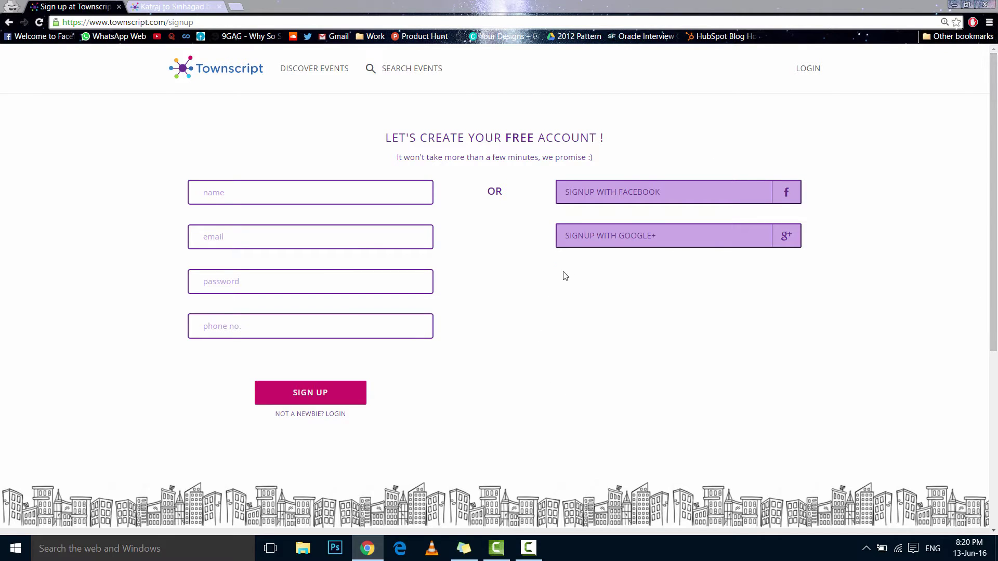
# Sign up with Google and enter 'Test Marathon' as the event name
pyautogui.click(629, 244)
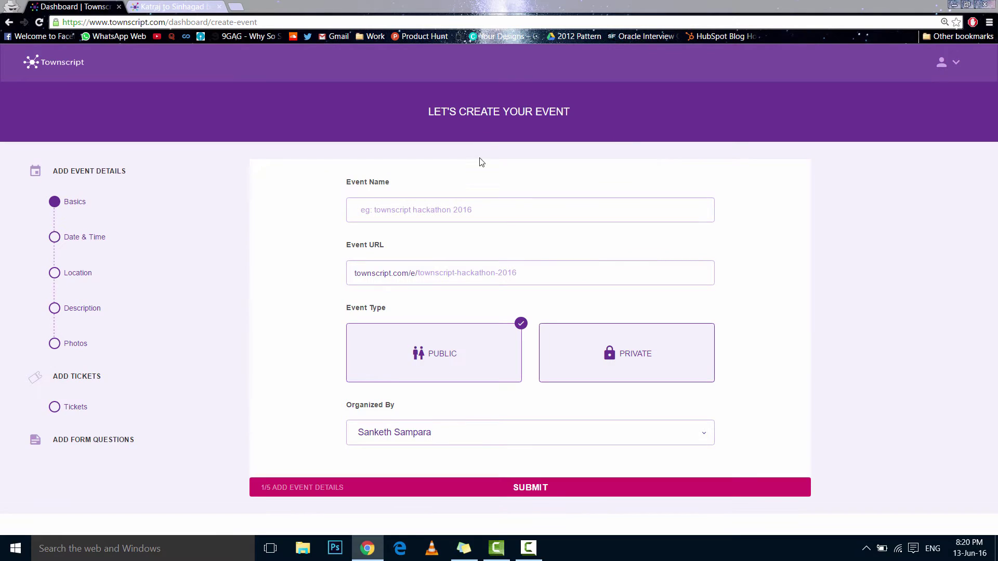
pyautogui.click(513, 214)
pyautogui.write('Test M')
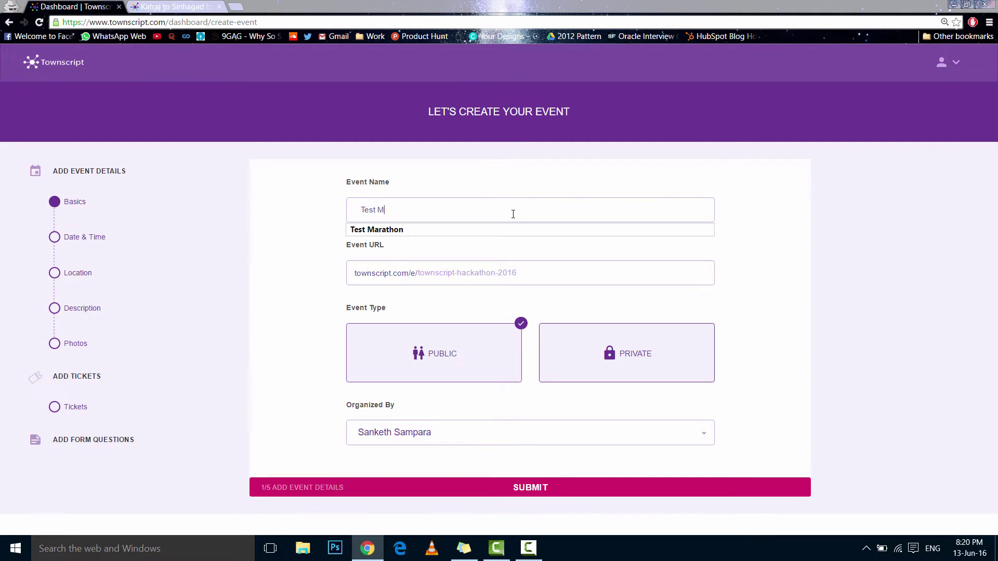
pyautogui.write('arathon')
pyautogui.press('Tab')
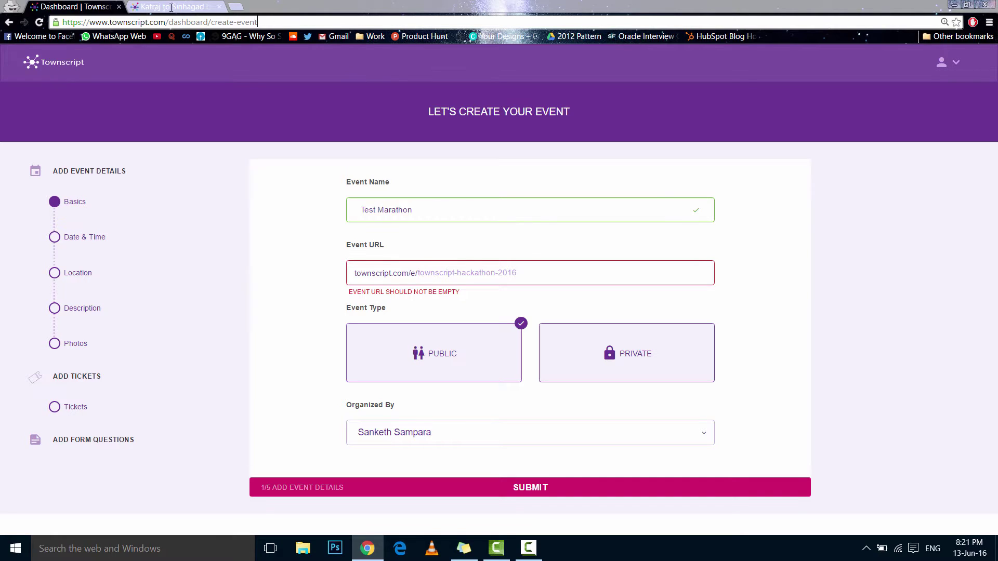
# Set the event URL to testmarathon2016 and keep the event type Public
pyautogui.click(257, 21)
pyautogui.click(300, 185)
pyautogui.write('testmarathon2')
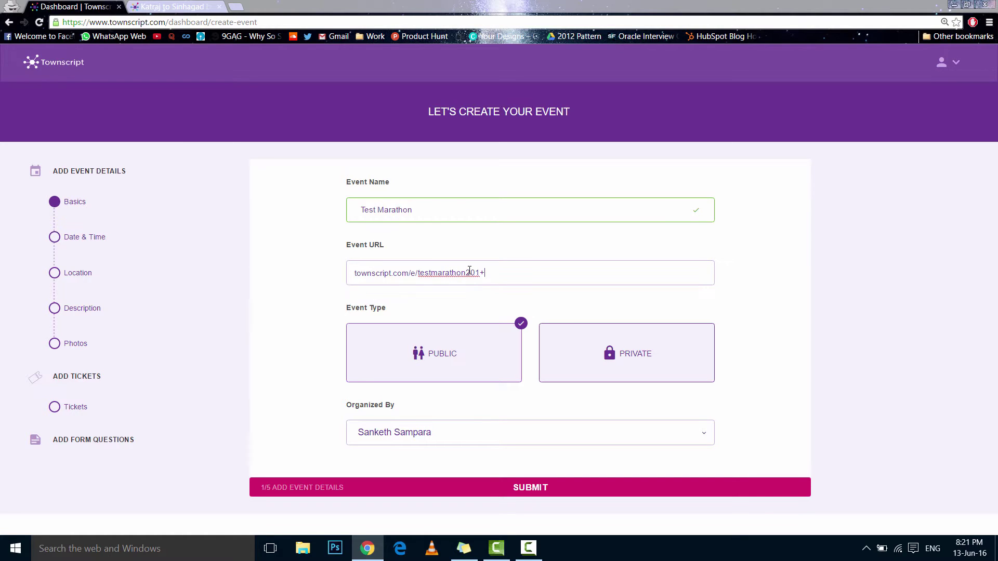
pyautogui.write('01+')
pyautogui.press('BackSpace')
pyautogui.write('6')
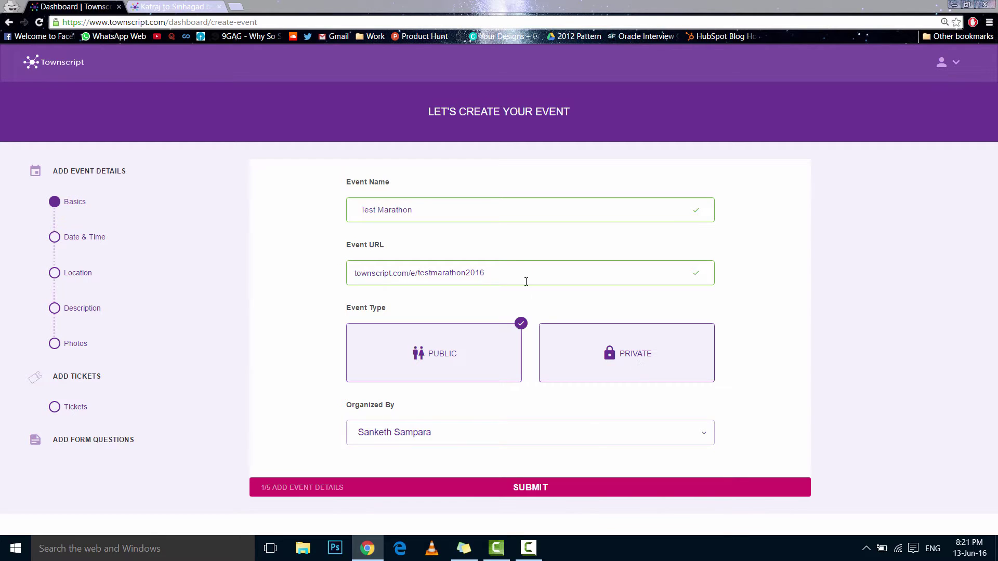
pyautogui.moveTo(511, 271); pyautogui.dragTo(347, 278)
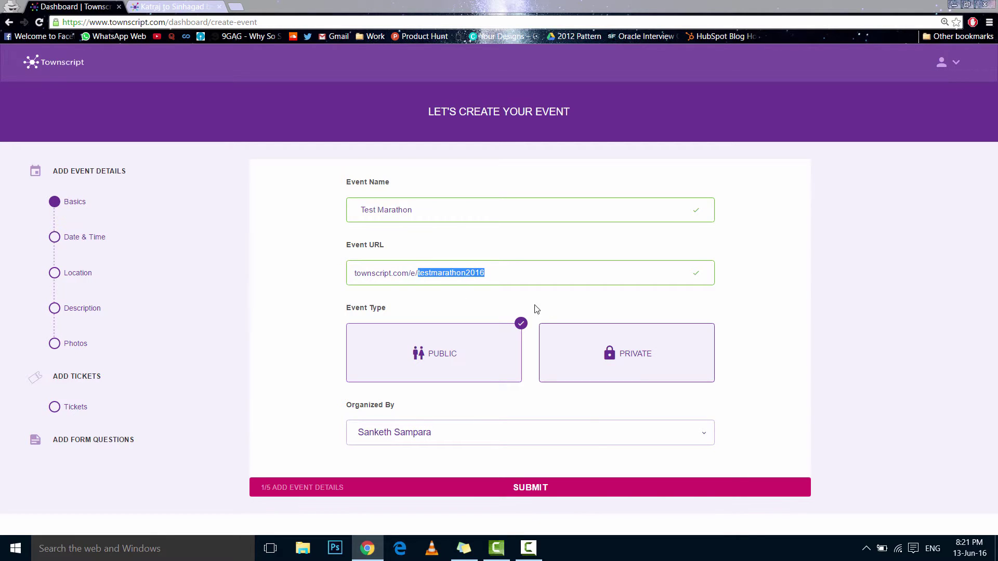
pyautogui.click(572, 303)
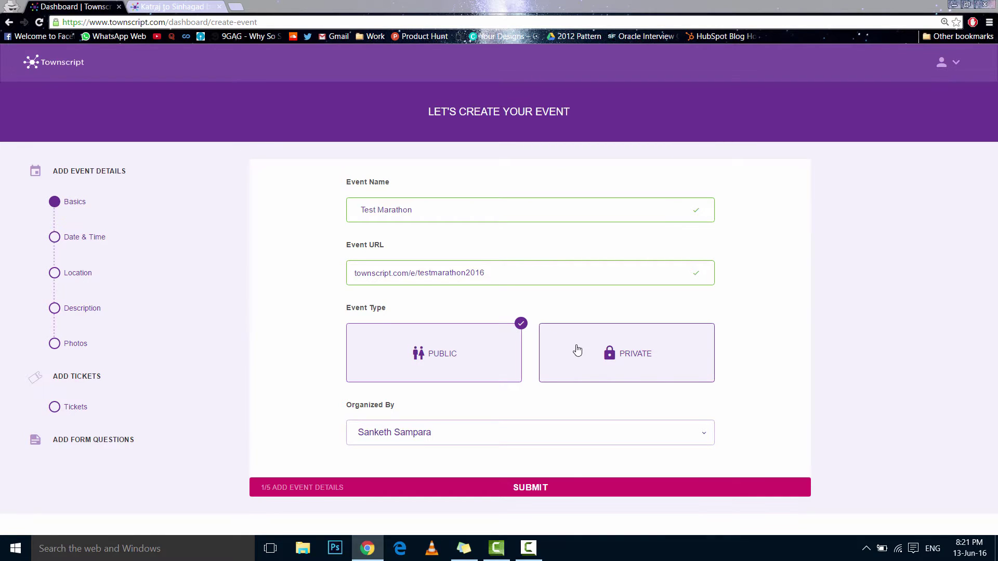
pyautogui.moveTo(511, 272); pyautogui.dragTo(362, 288)
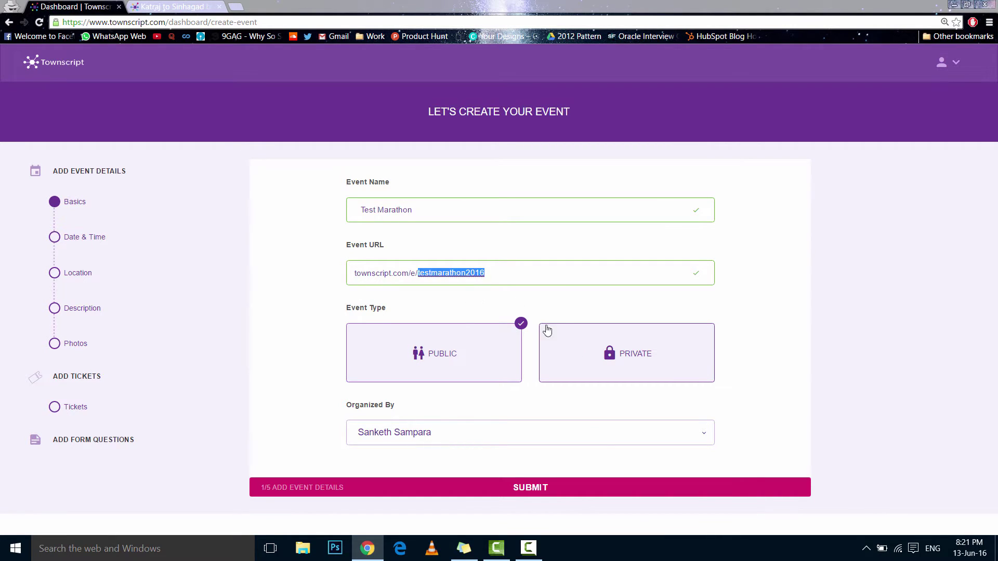
pyautogui.click(476, 337)
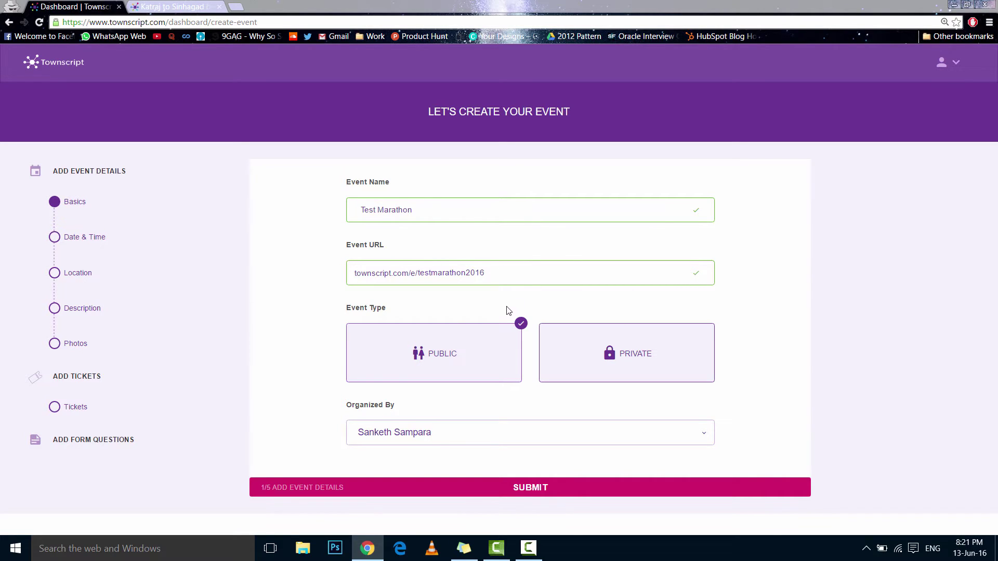
# Set the event start date to 15 June 2016
pyautogui.click(504, 487)
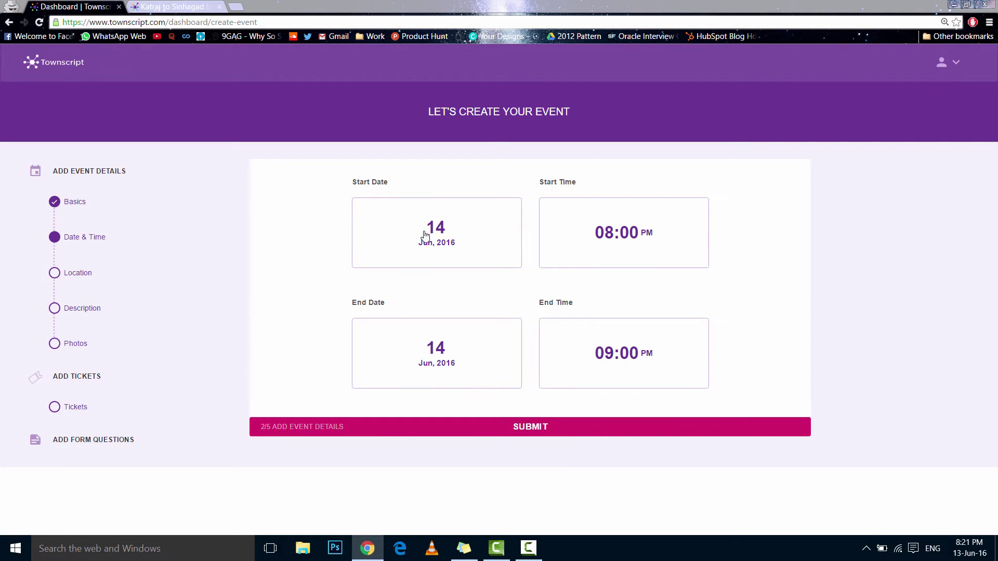
pyautogui.click(455, 228)
pyautogui.click(490, 320)
pyautogui.click(498, 340)
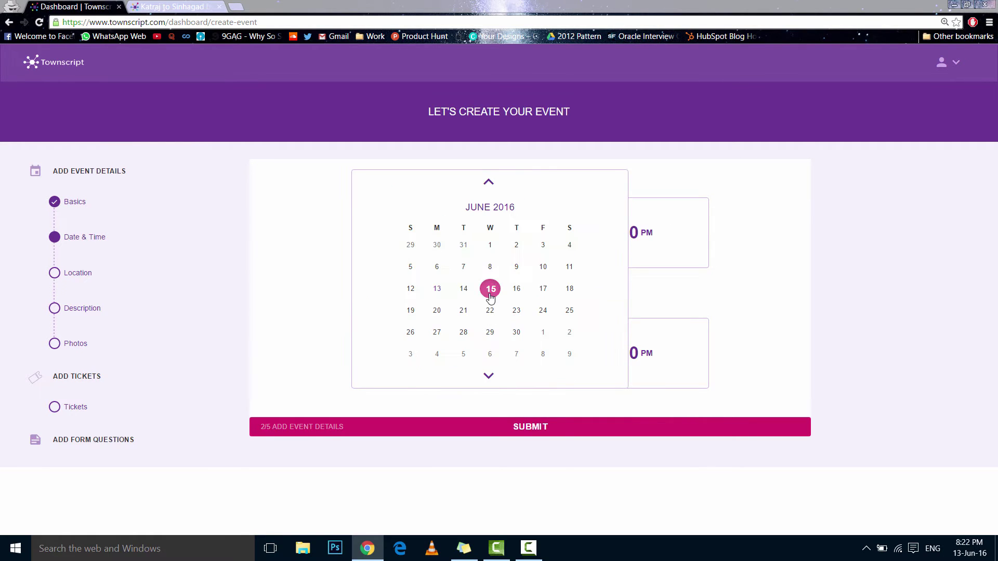
pyautogui.click(755, 287)
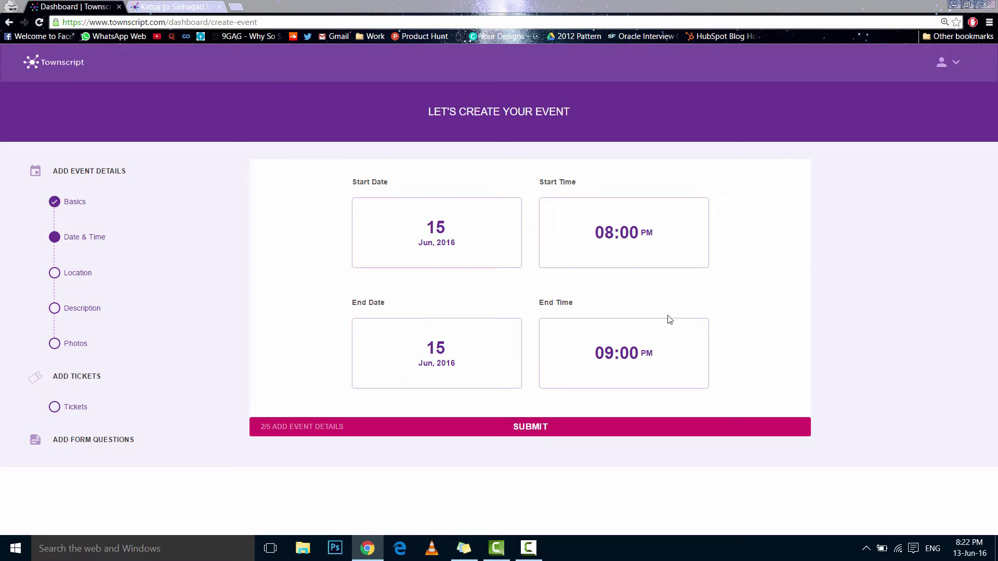
# Set the start time to 08:00 AM and the end time to 11:00 AM
pyautogui.click(637, 244)
pyautogui.click(616, 285)
pyautogui.click(755, 282)
pyautogui.click(639, 353)
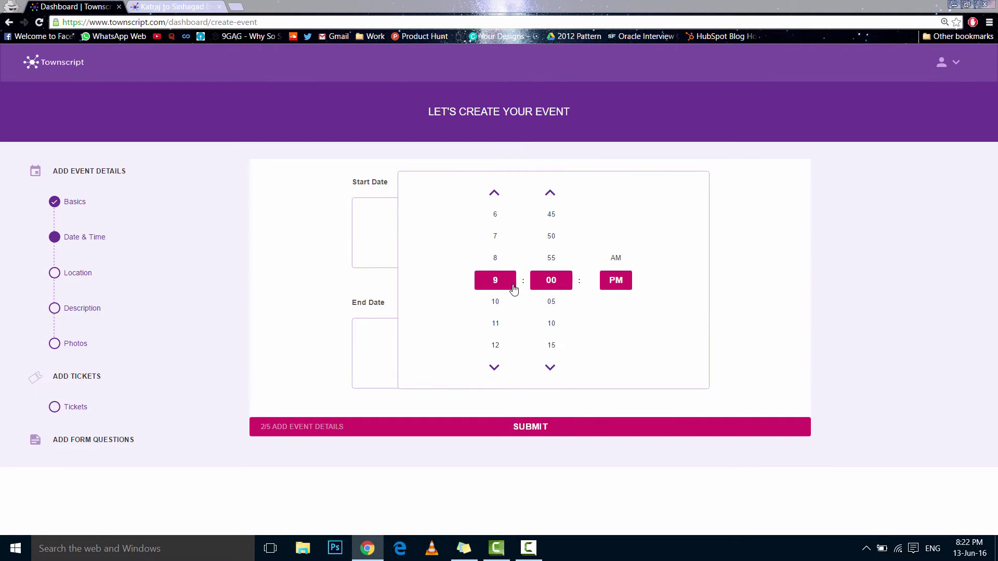
pyautogui.click(508, 325)
pyautogui.click(660, 263)
pyautogui.click(641, 356)
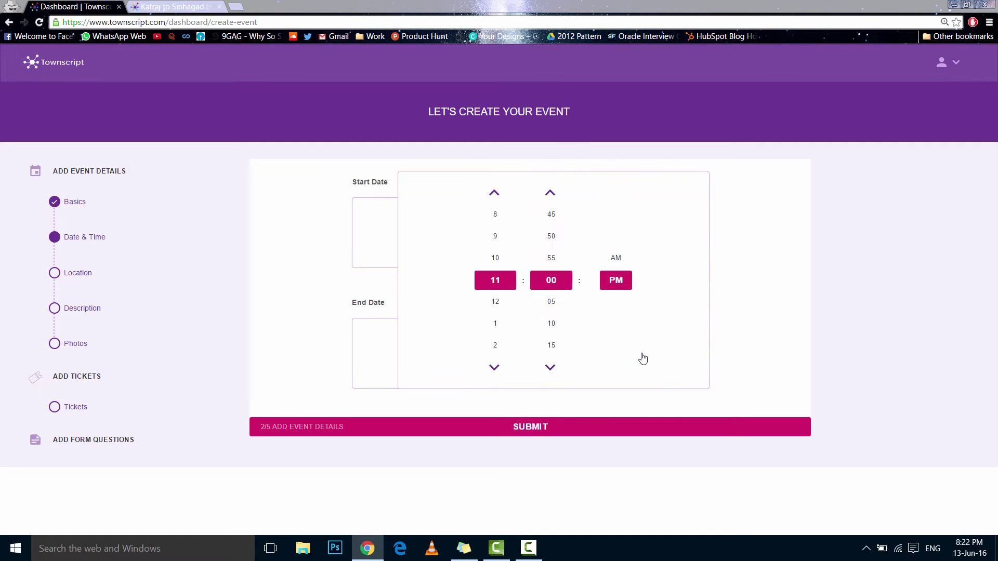
pyautogui.click(616, 258)
pyautogui.click(766, 274)
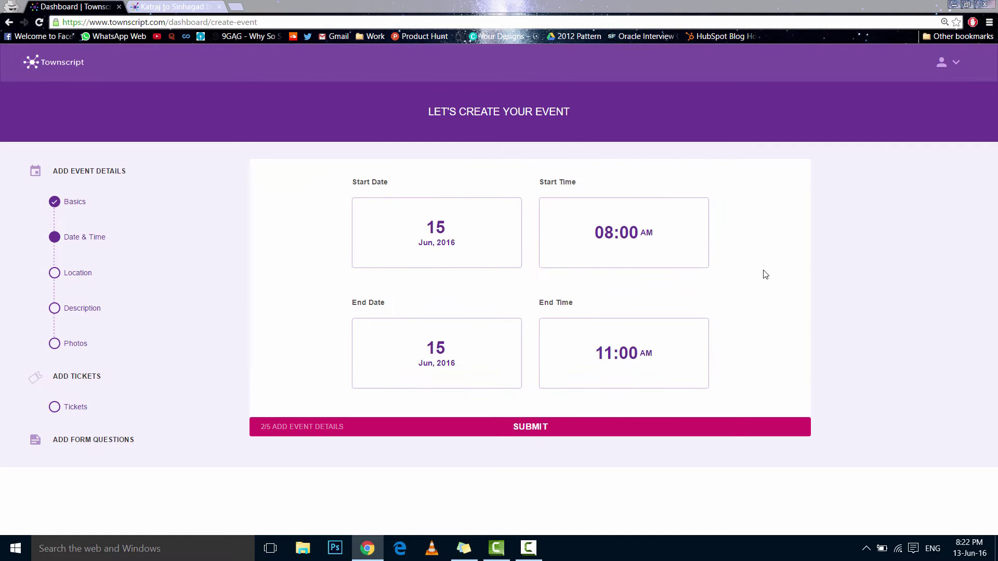
# Pick the Magarpatta City venue suggestion and add 'College Ground.' as street line 2
pyautogui.click(525, 427)
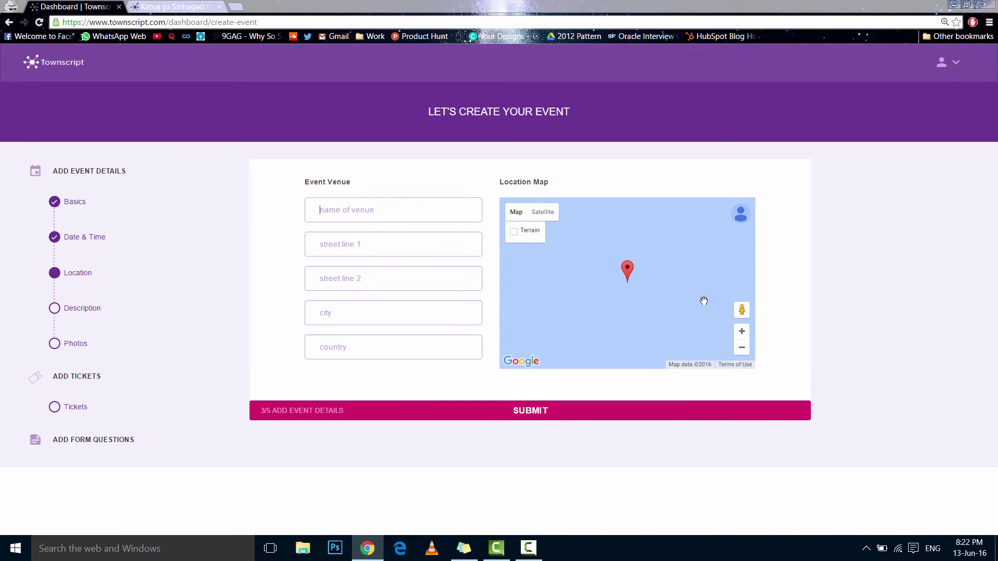
pyautogui.click(345, 198)
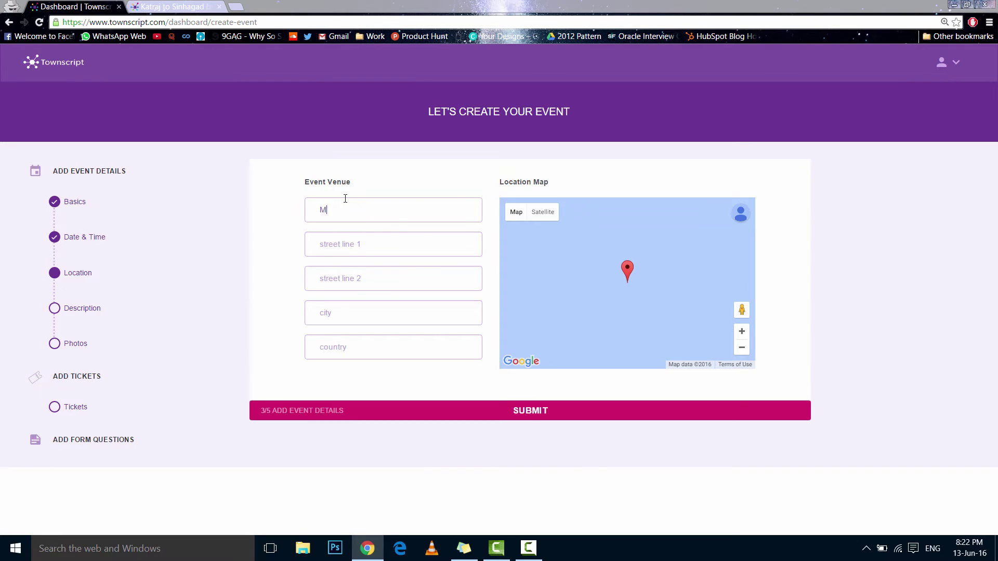
pyautogui.write('Magarp')
pyautogui.press('Down')
pyautogui.press('Return')
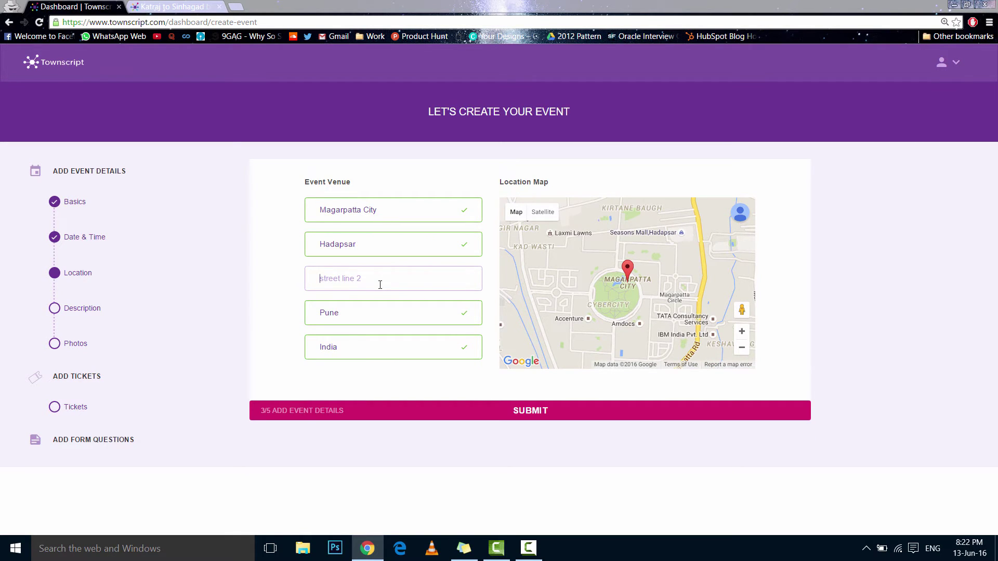
pyautogui.write('College Groun')
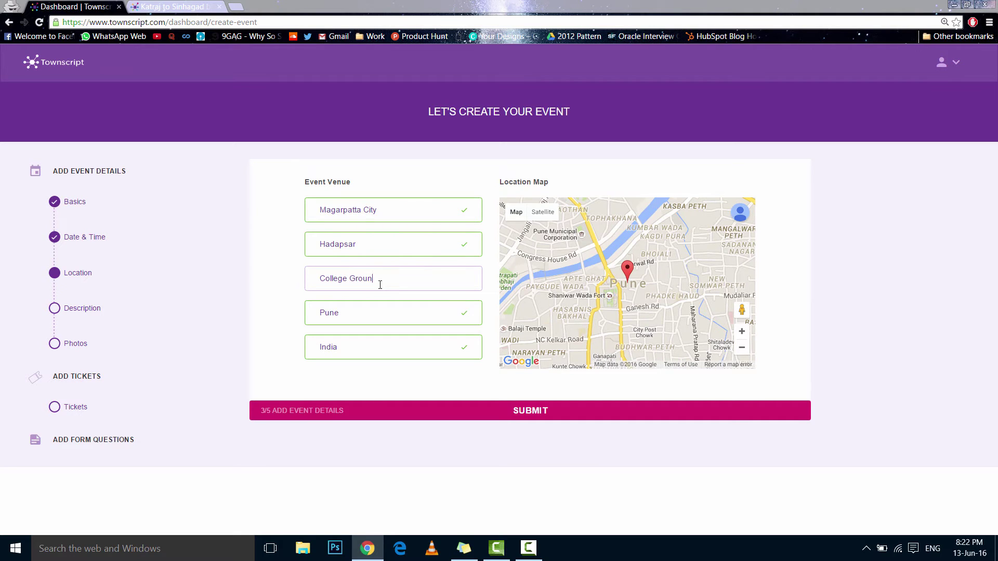
pyautogui.write('d.')
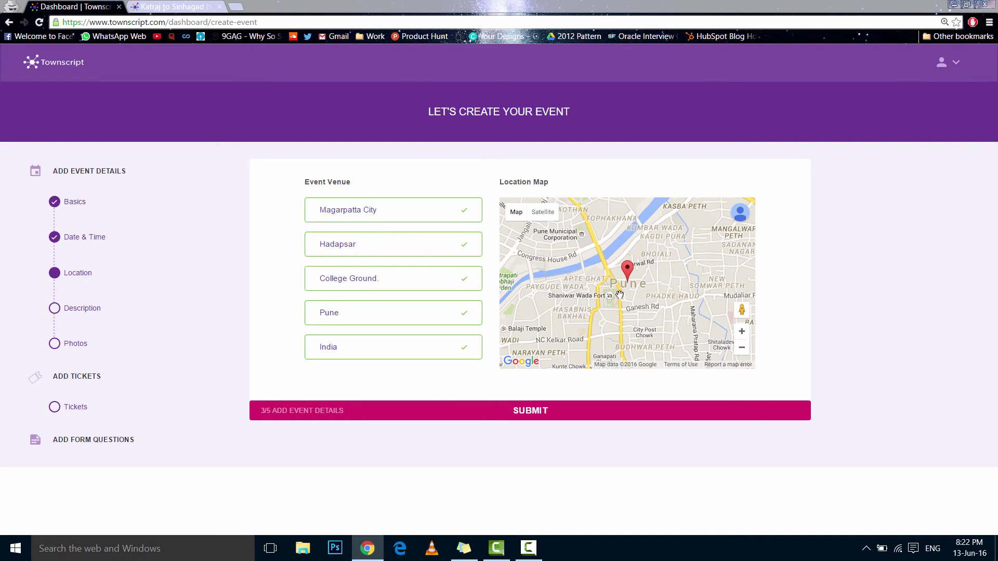
# Begin the event description with the title, then list 3K, 5K and 10K on separate lines
pyautogui.click(553, 412)
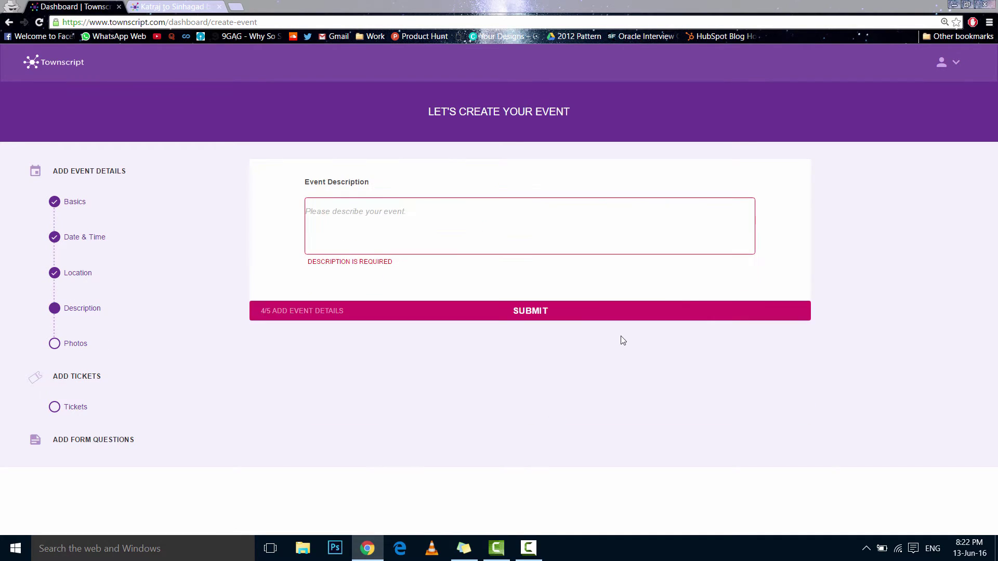
pyautogui.click(380, 206)
pyautogui.click(380, 206)
pyautogui.write('Test Marathon 2016')
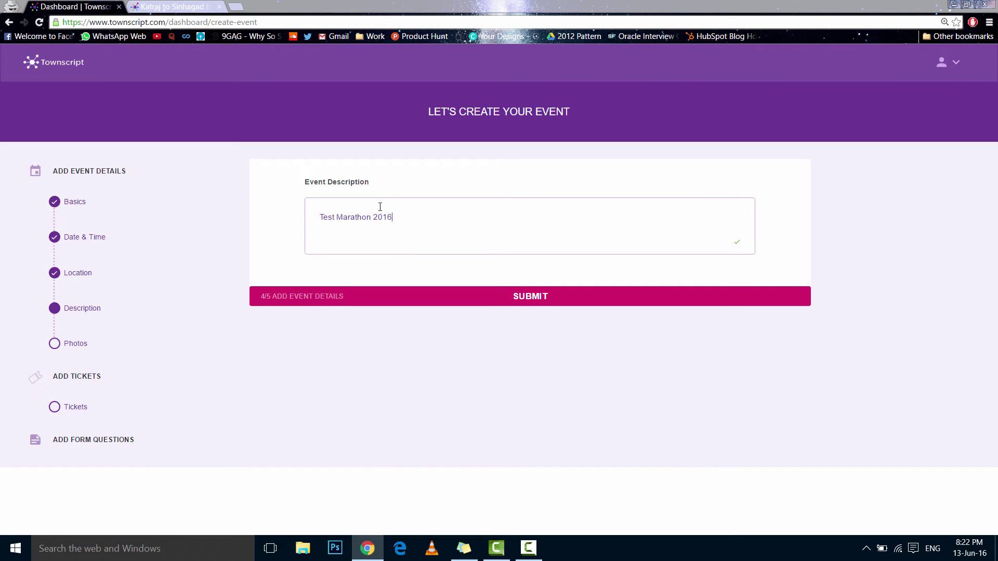
pyautogui.press('Return')
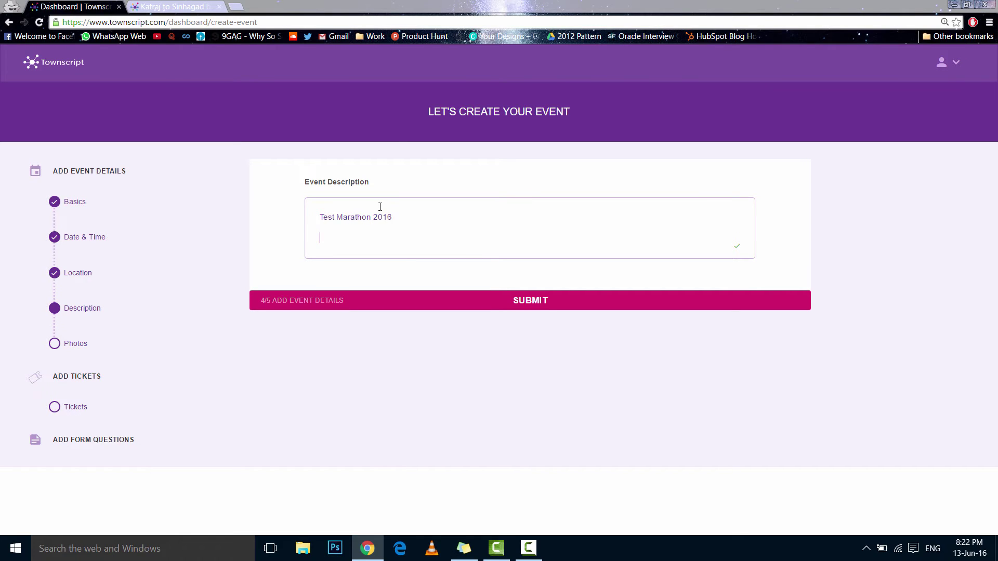
pyautogui.write('3K')
pyautogui.press('Return')
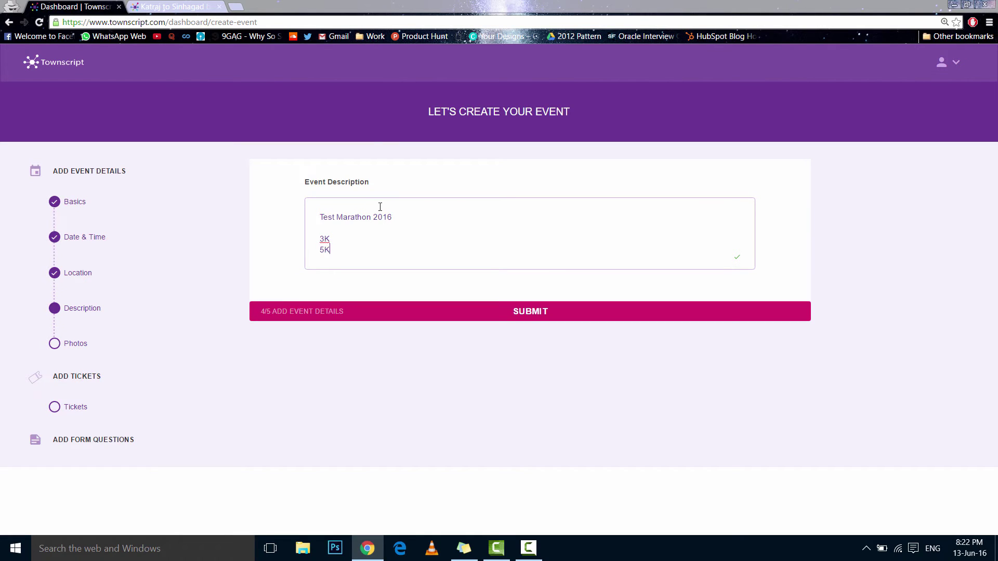
pyautogui.write('5K')
pyautogui.press('Return')
pyautogui.write('10K')
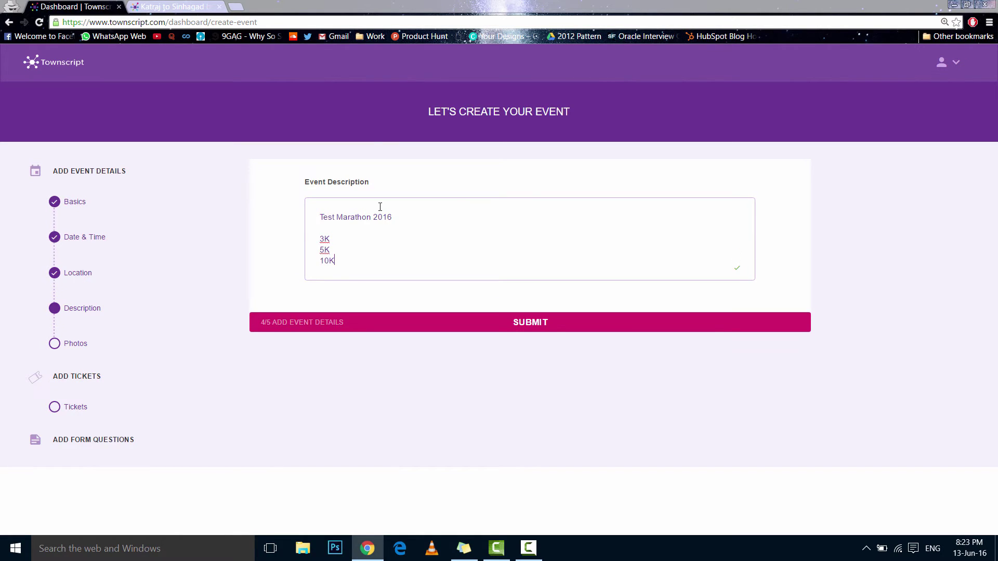
pyautogui.press('Return')
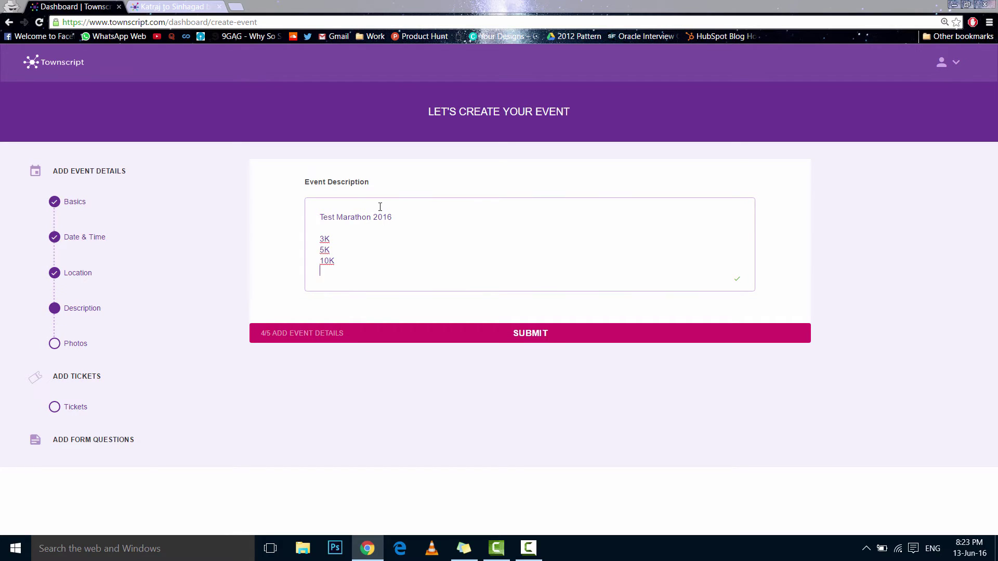
pyautogui.press('BackSpace')
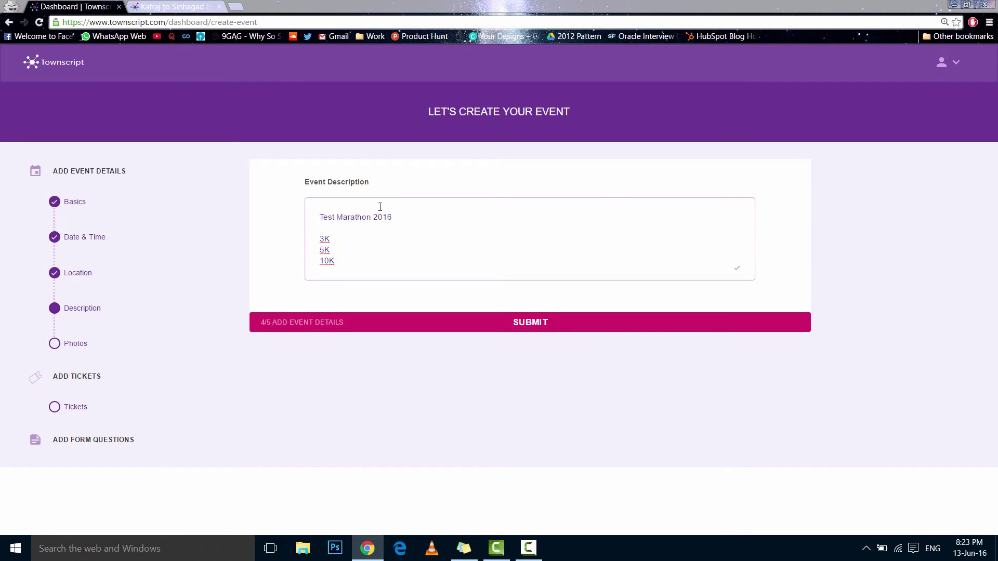
# Add a 'Water and Refreshments' line after a blank line and select the description text
pyautogui.press('Return')
pyautogui.press('Return')
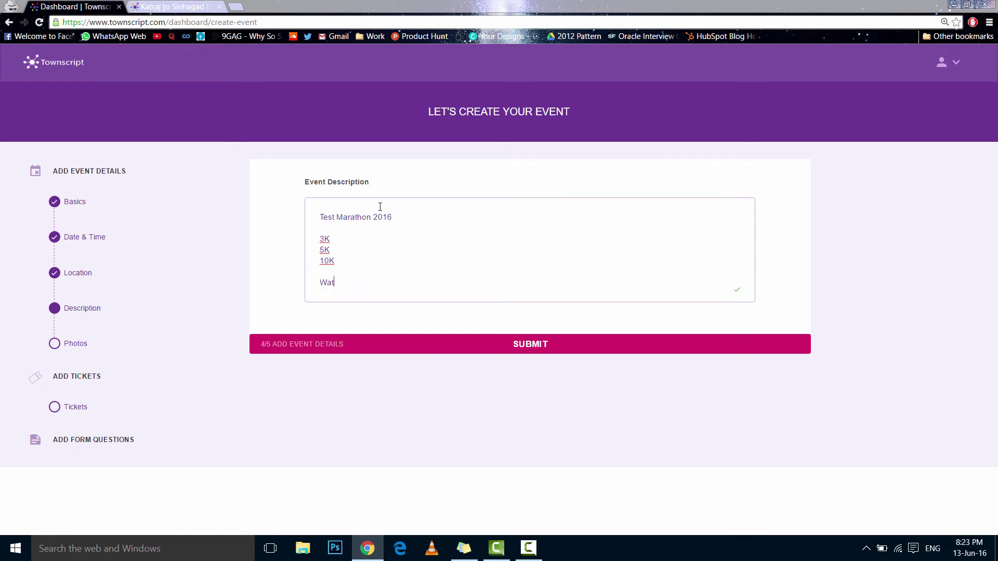
pyautogui.write('Water and F')
pyautogui.press('BackSpace')
pyautogui.write('Re')
pyautogui.moveTo(414, 283); pyautogui.dragTo(472, 289)
pyautogui.click(550, 344)
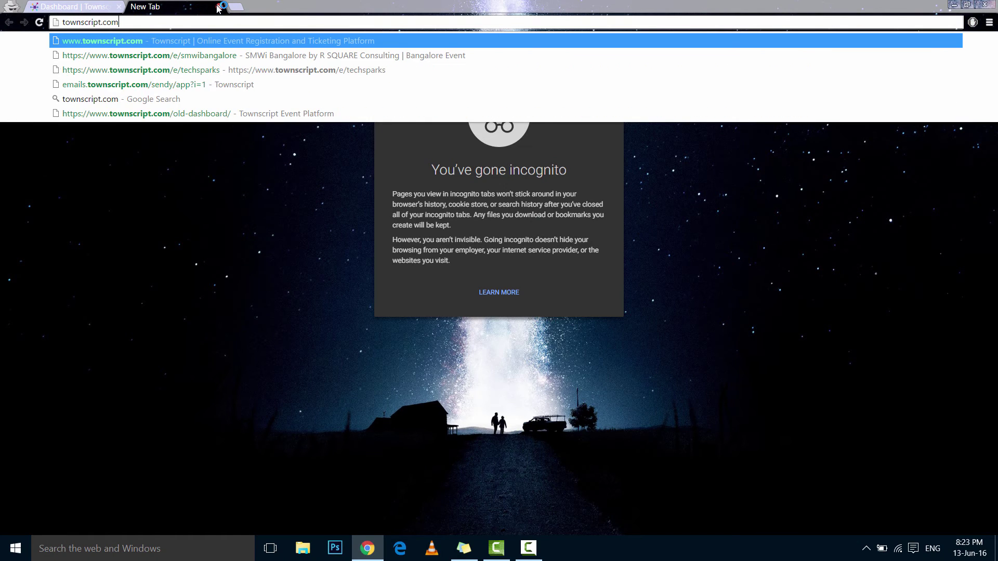
pyautogui.press('Return')
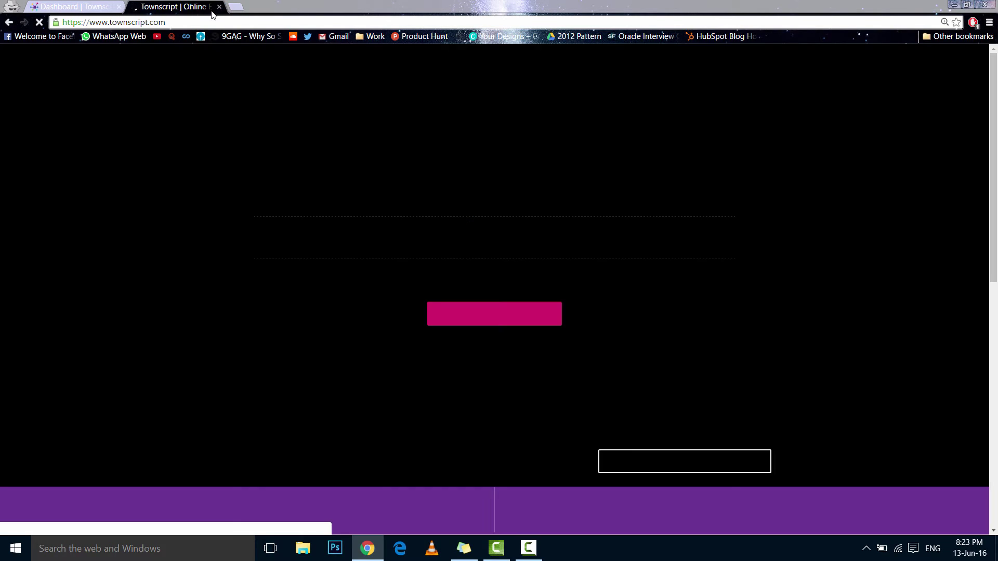
pyautogui.scroll(-8, 696, 214)
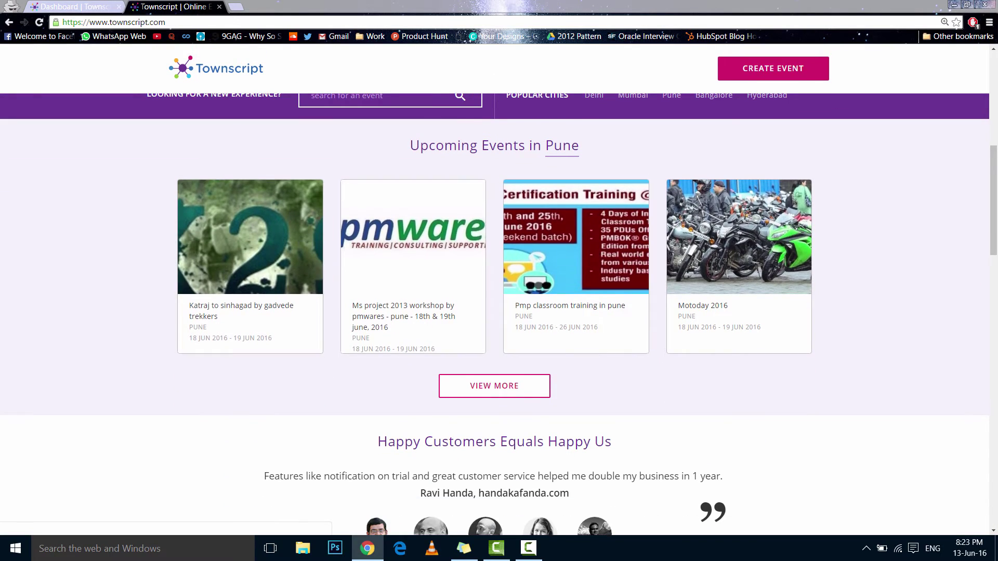
pyautogui.click(76, 7)
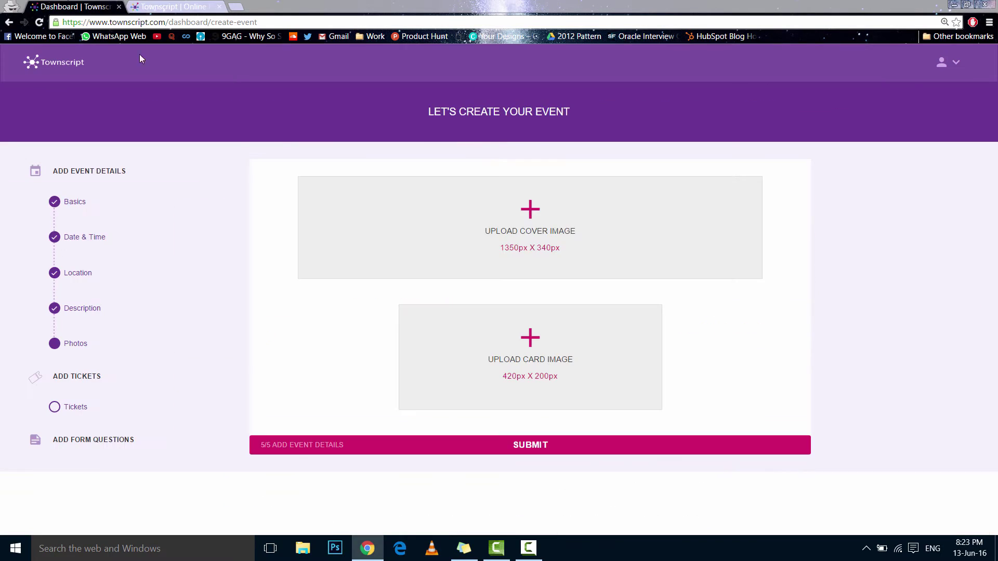
pyautogui.click(205, 6)
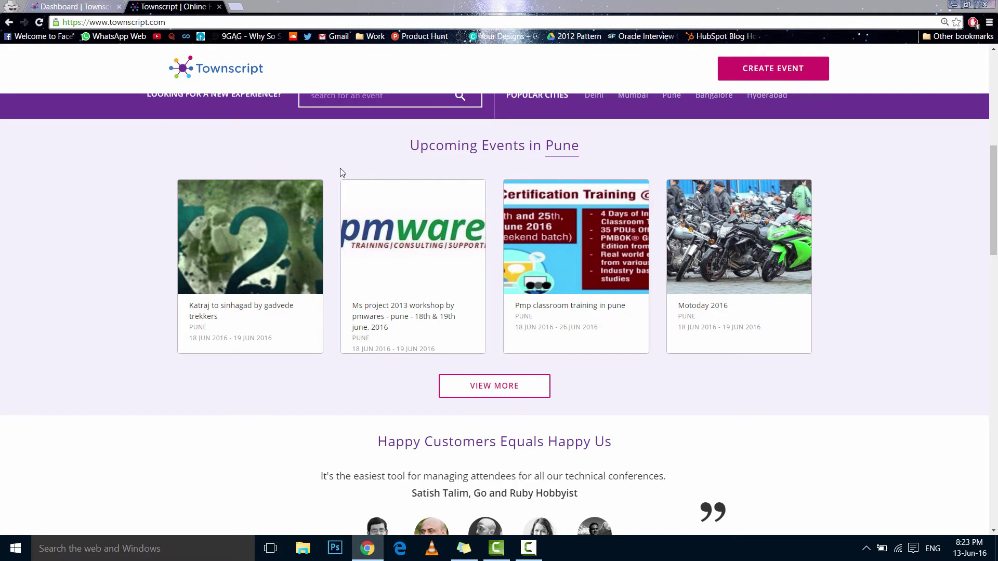
pyautogui.click(727, 253)
pyautogui.click(72, 6)
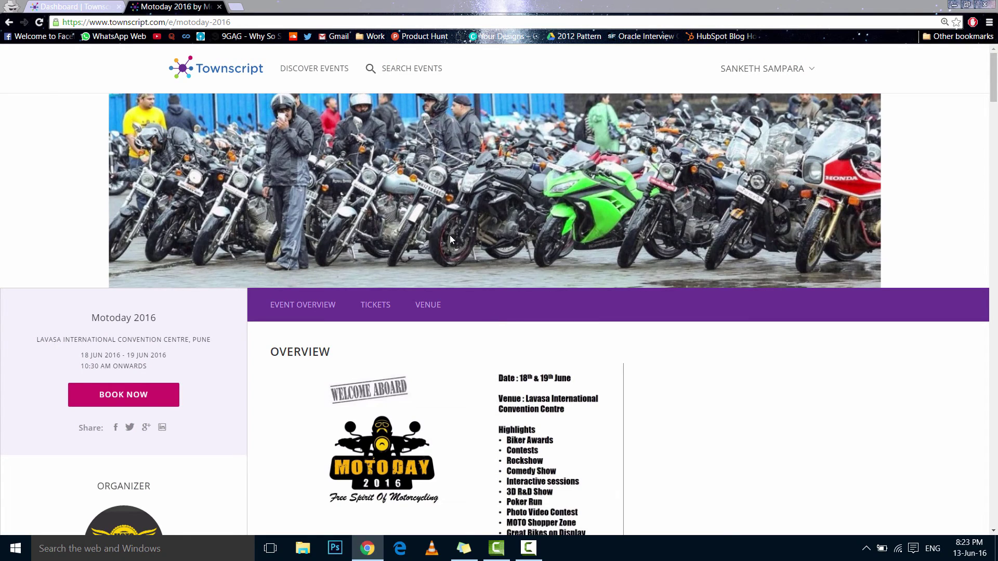
pyautogui.click(70, 4)
pyautogui.click(174, 7)
pyautogui.scroll(-15, 445, 414)
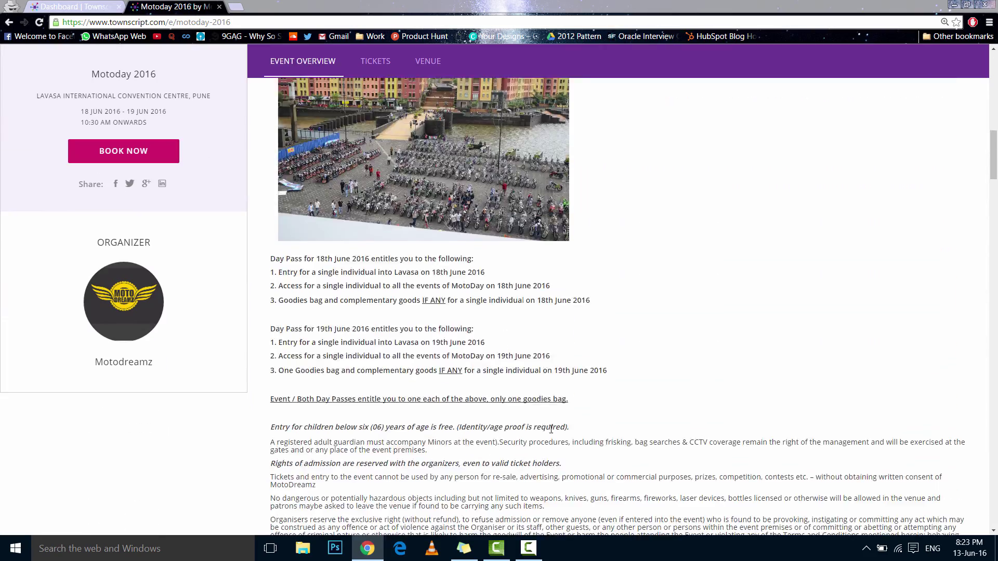
pyautogui.scroll(-5, 553, 430)
pyautogui.scroll(6, 426, 470)
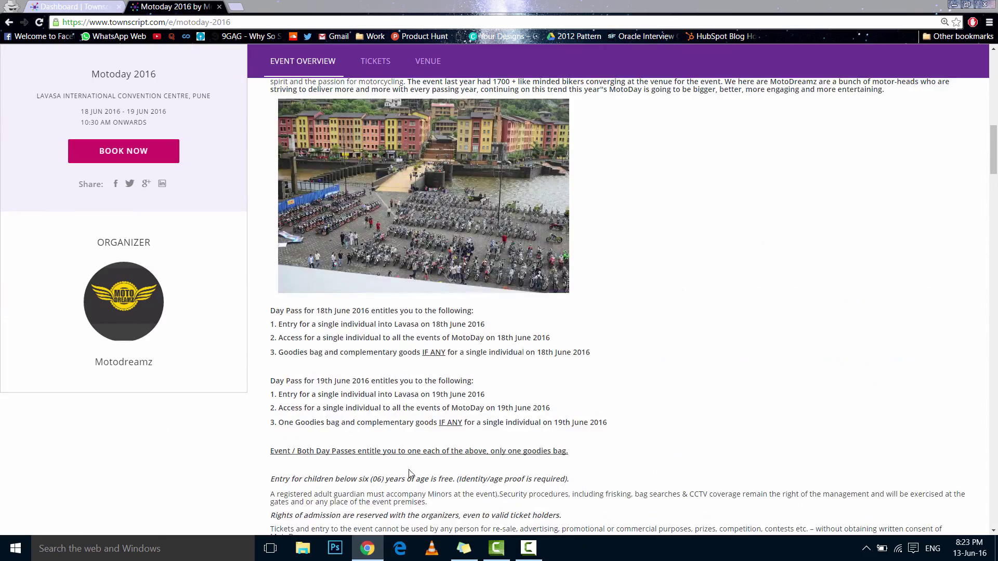
pyautogui.scroll(15, 579, 396)
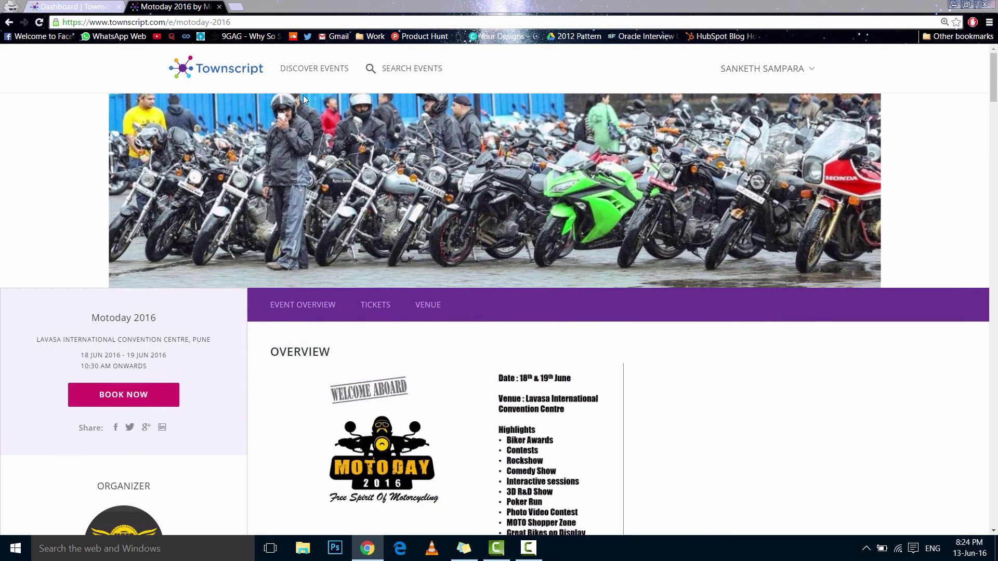
pyautogui.hotkey('ctrl', 'w')
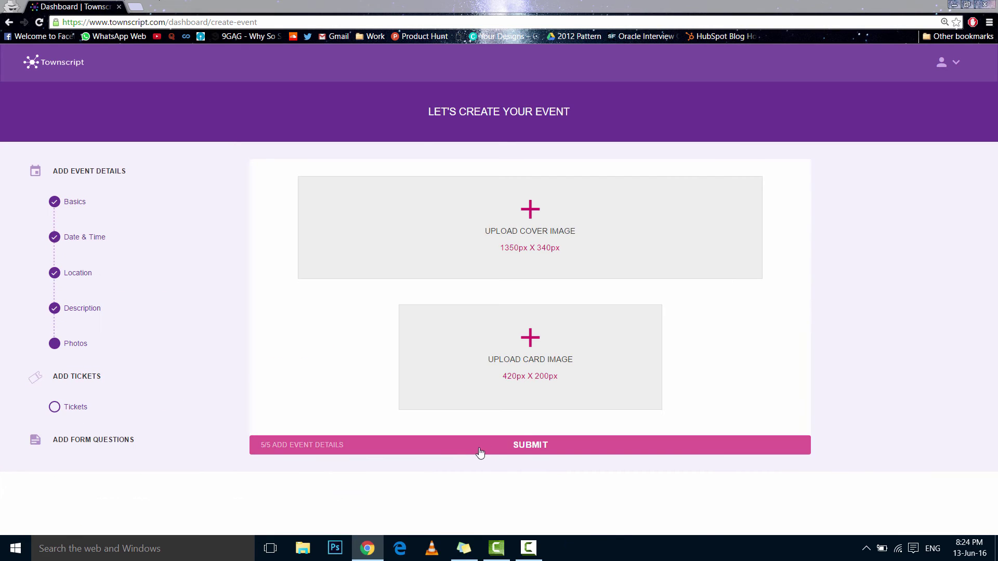
# Name the ticket 3K Run with quantity 600 and min/max quantity 2
pyautogui.click(479, 452)
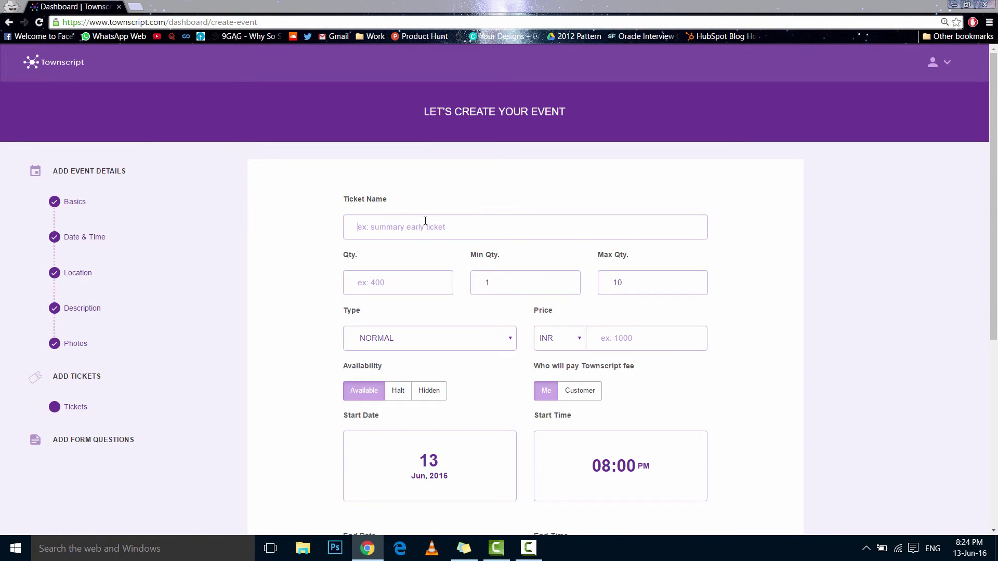
pyautogui.write('Ea')
pyautogui.press('BackSpace')
pyautogui.press('BackSpace')
pyautogui.write('3K')
pyautogui.click(413, 282)
pyautogui.write('600')
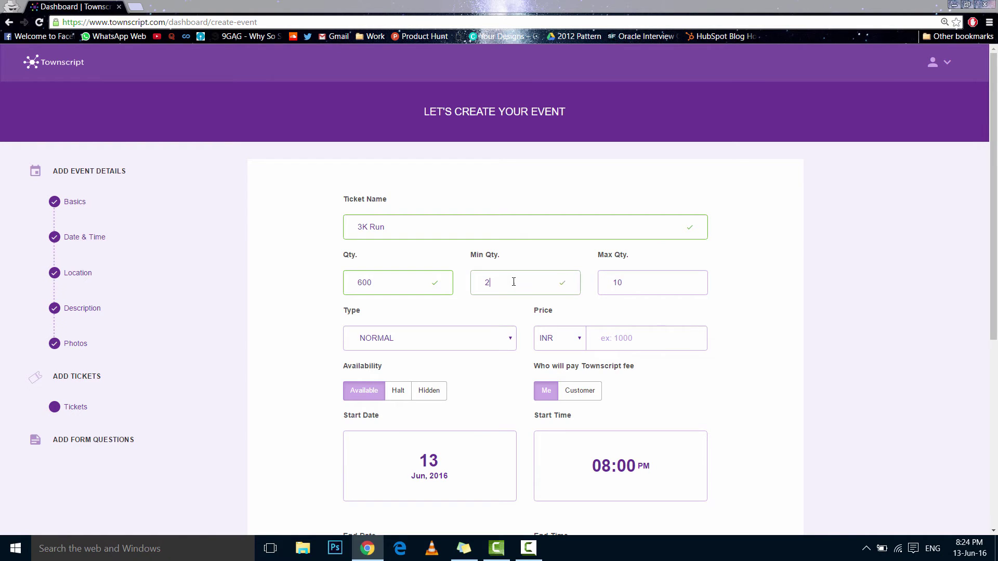
pyautogui.press('Tab')
pyautogui.write('2')
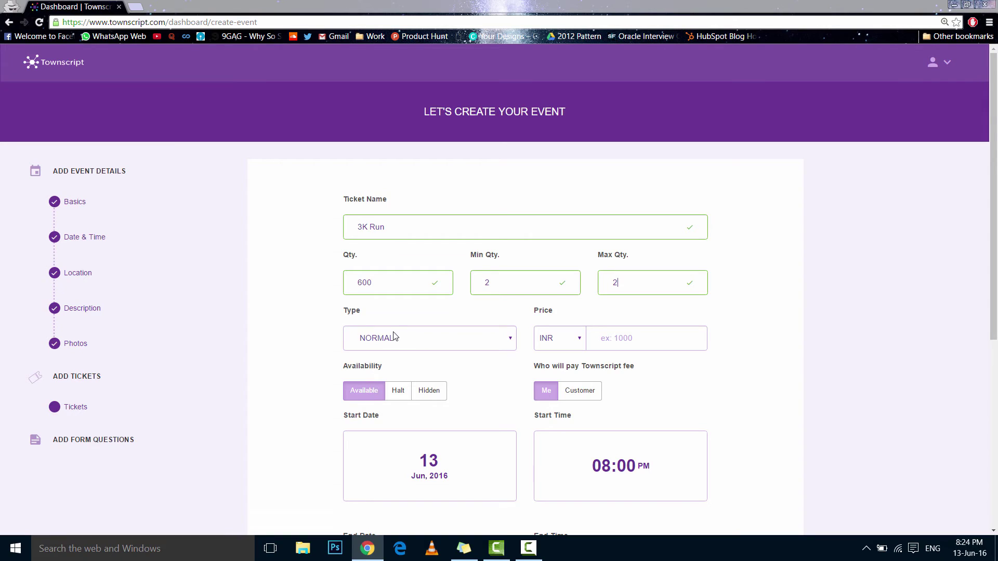
# Keep the ticket type NORMAL and set the price to INR 1200
pyautogui.click(421, 343)
pyautogui.click(406, 360)
pyautogui.click(411, 341)
pyautogui.click(401, 357)
pyautogui.click(627, 337)
pyautogui.write('1200')
pyautogui.click(437, 341)
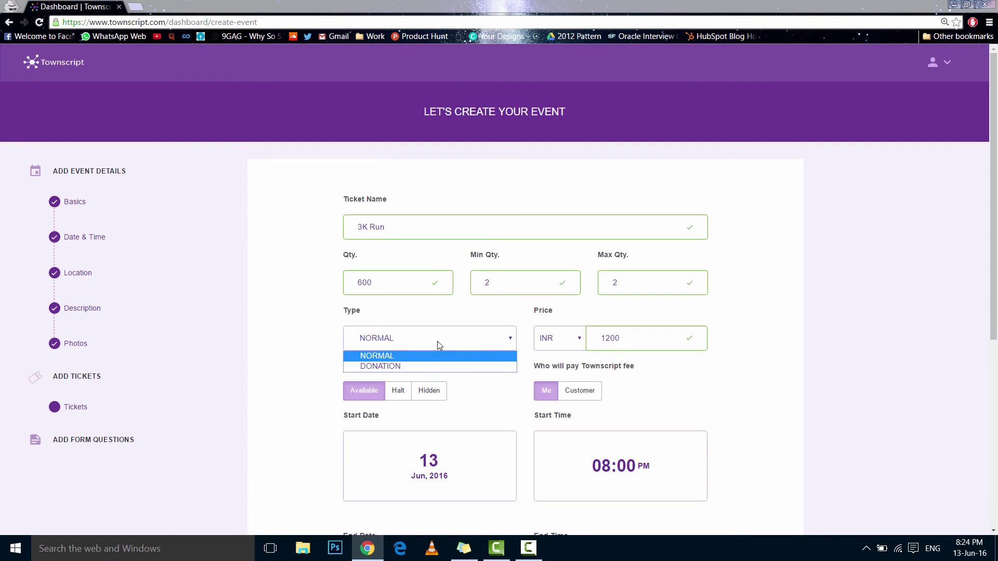
pyautogui.click(431, 363)
pyautogui.click(457, 338)
pyautogui.click(439, 356)
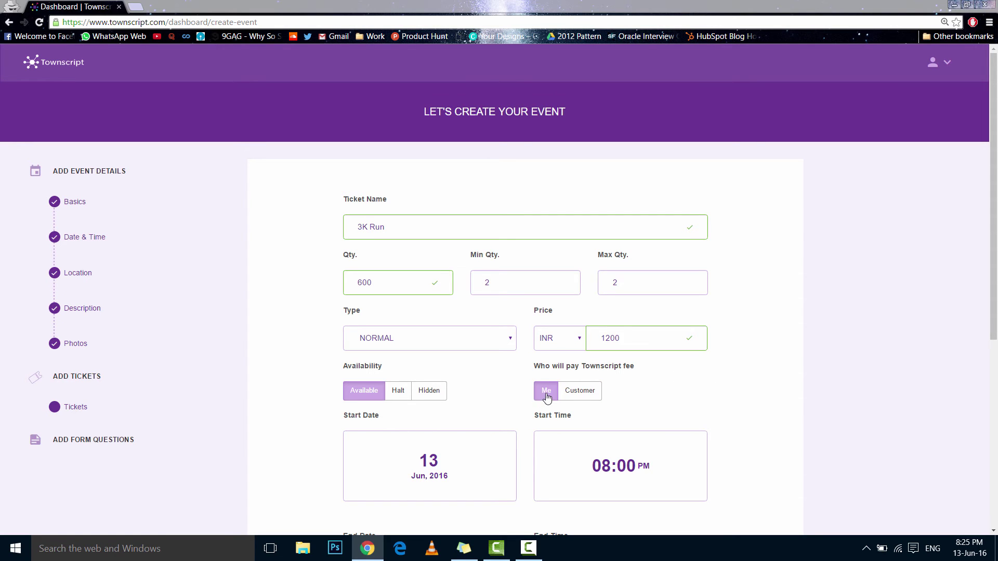
# Set the ticket sale end date to 16 Jun 2016
pyautogui.scroll(-4, 958, 338)
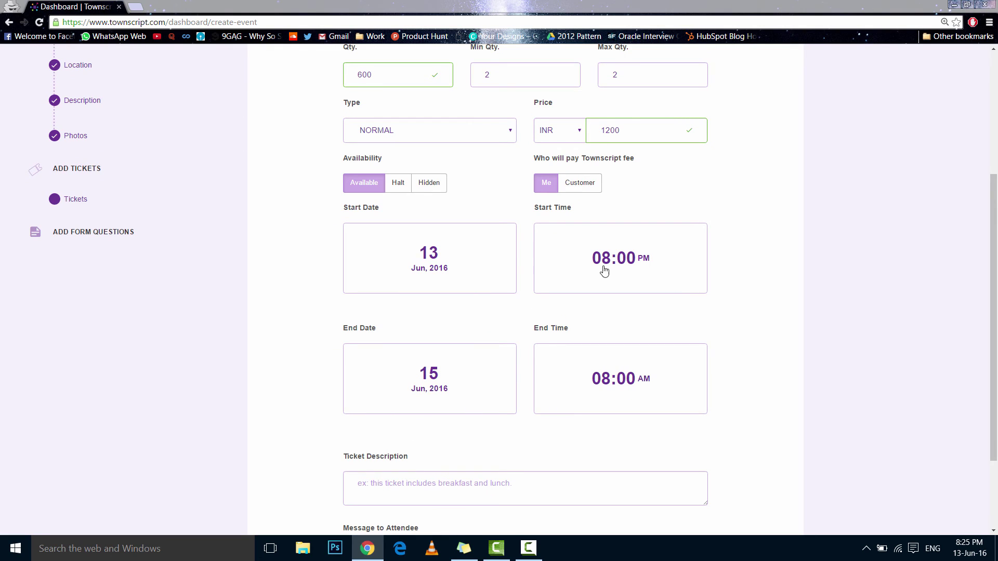
pyautogui.click(470, 376)
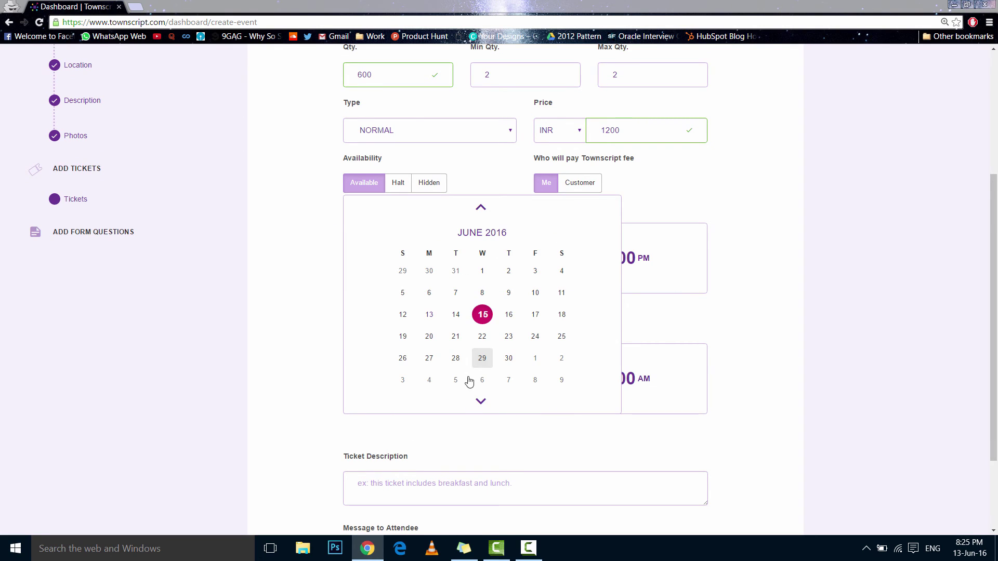
pyautogui.click(507, 316)
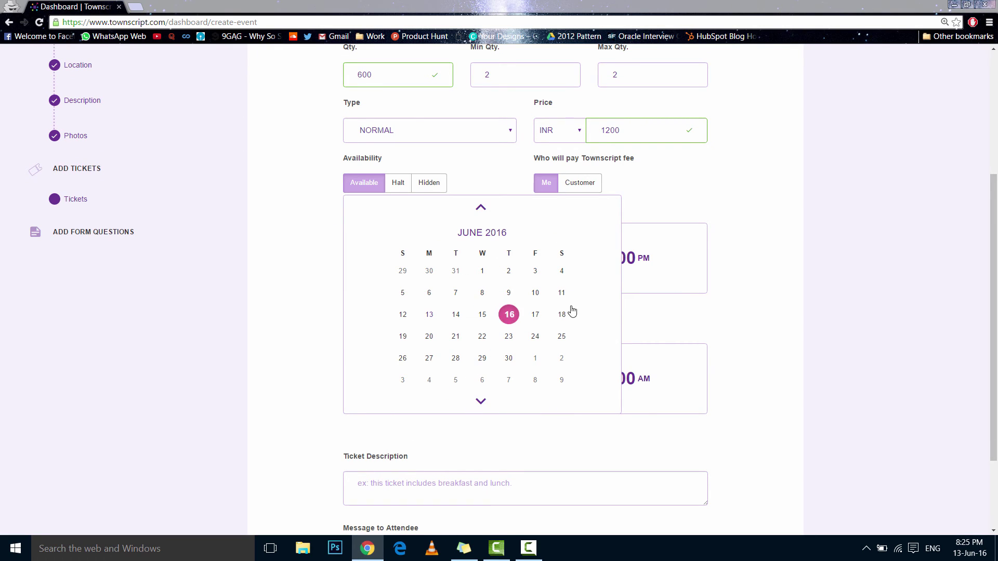
pyautogui.click(682, 321)
# Fill in the food-and-water ticket description and the running-kit message to attendees
pyautogui.scroll(-3, 303, 400)
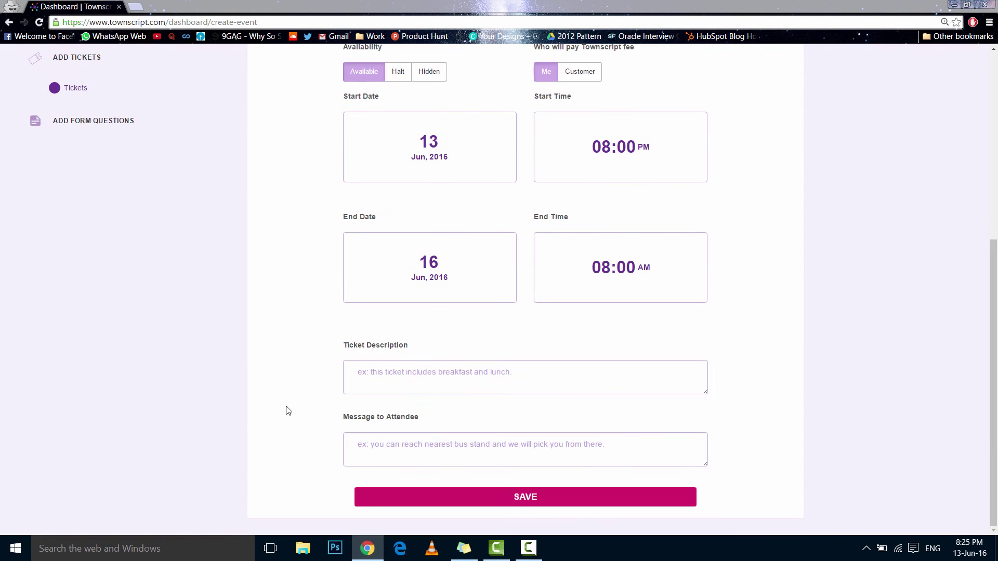
pyautogui.click(537, 383)
pyautogui.write('This ticket includes free food and water.')
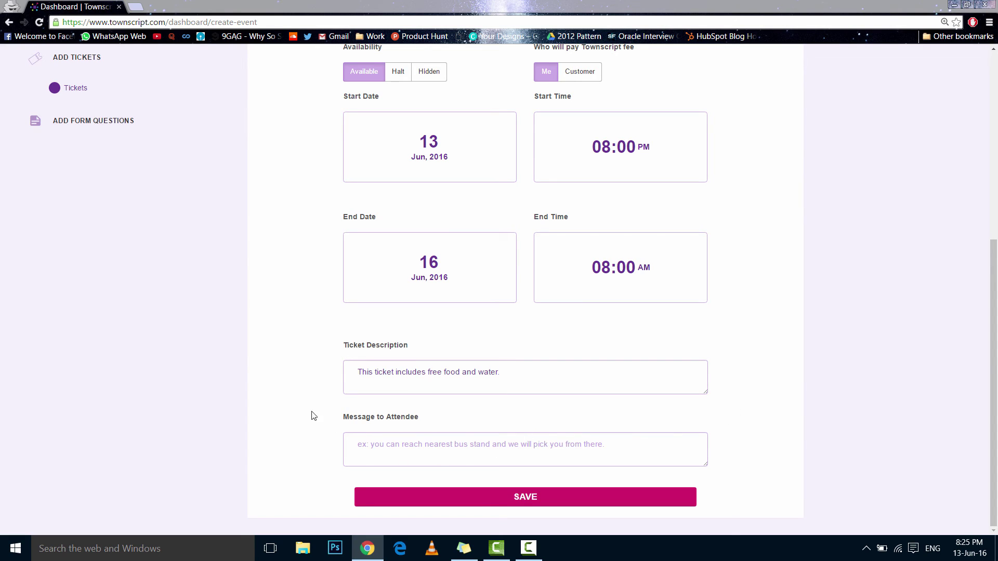
pyautogui.click(623, 450)
pyautogui.write('You')
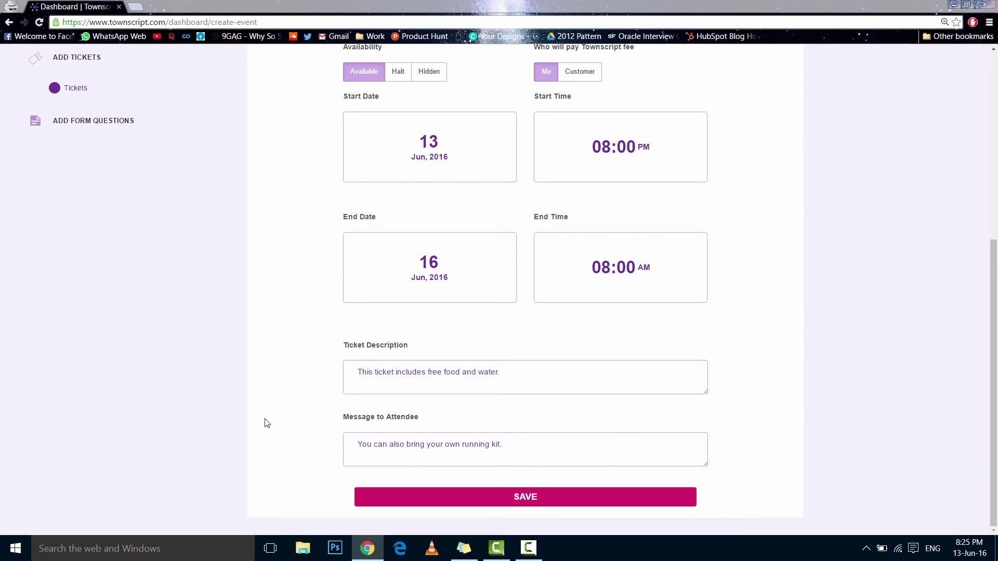
pyautogui.scroll(3, 506, 411)
pyautogui.scroll(-2, 442, 440)
pyautogui.scroll(-2, 441, 440)
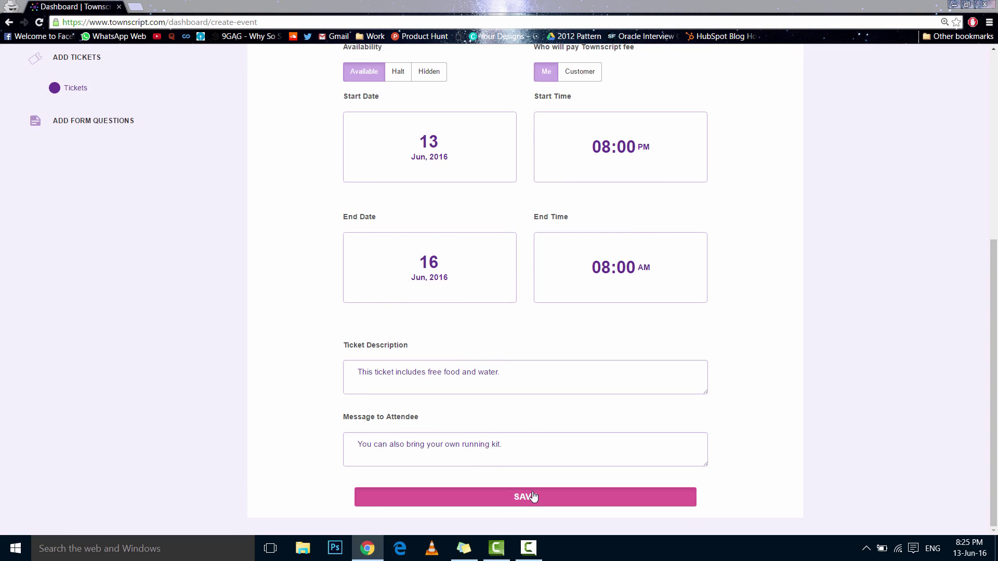
# Save the 3K Run ticket and submit the tickets step
pyautogui.click(533, 493)
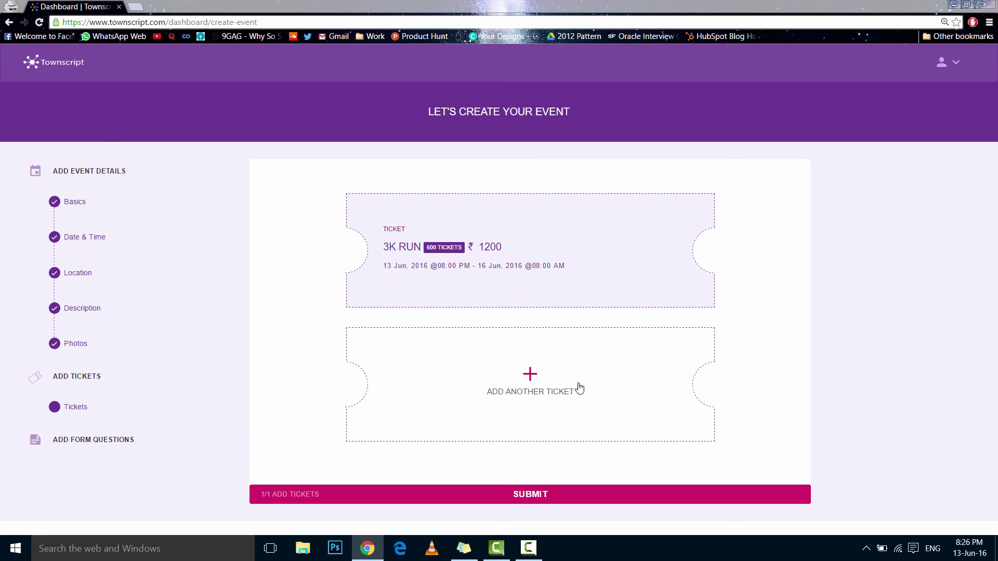
pyautogui.click(539, 491)
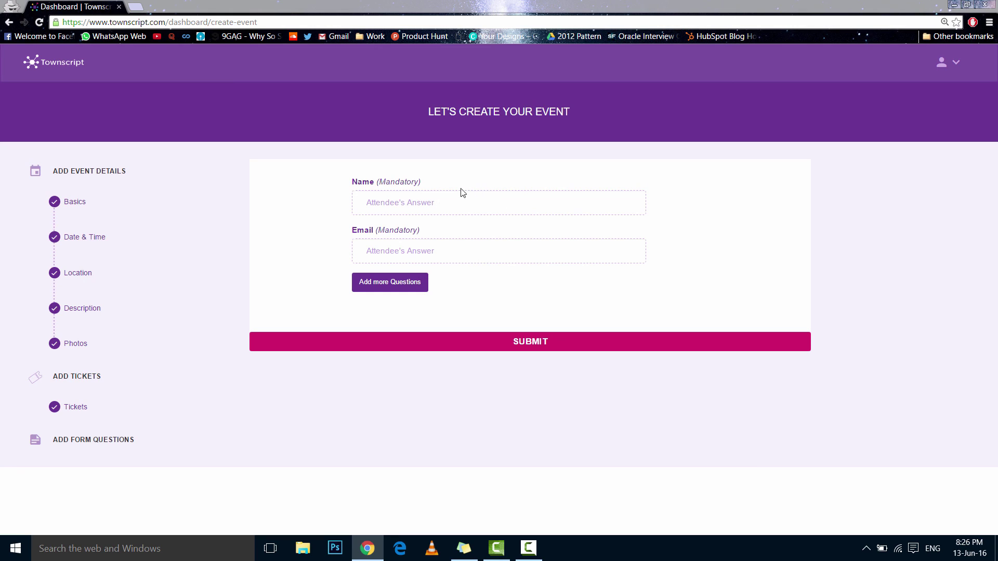
# Add a required Contact Number question titled 'Phone Number' for 3K Run tickets
pyautogui.click(399, 285)
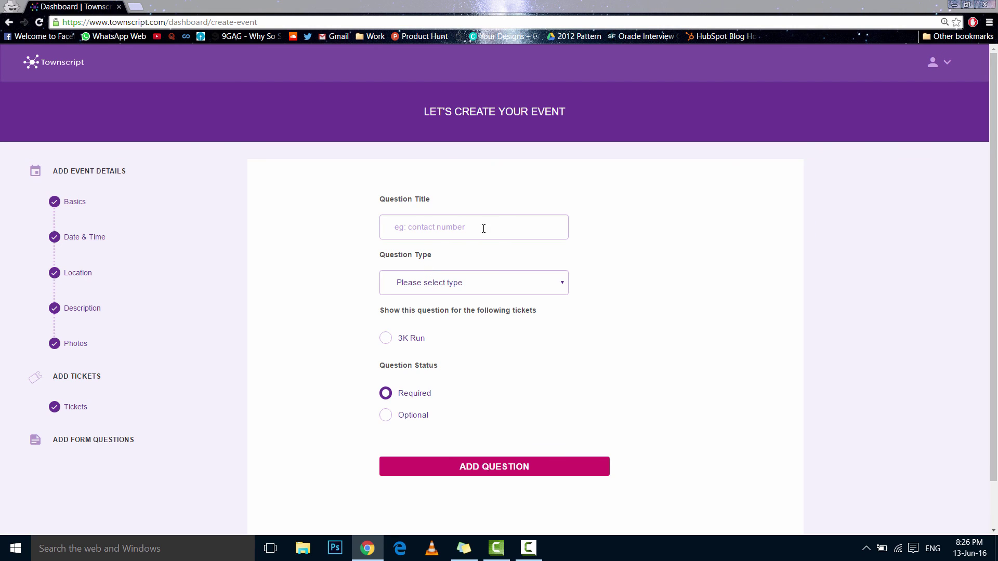
pyautogui.write('Phone Number')
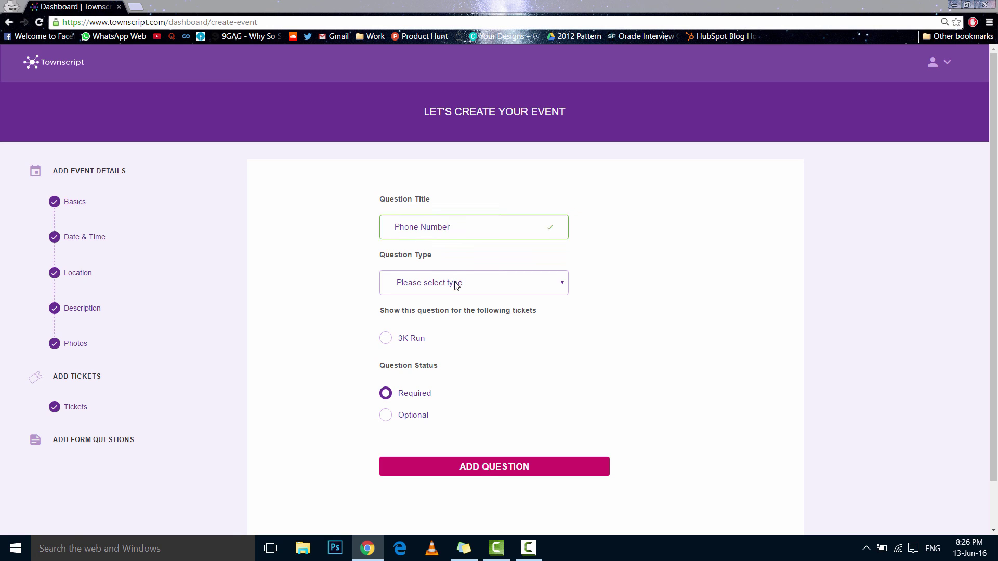
pyautogui.click(457, 284)
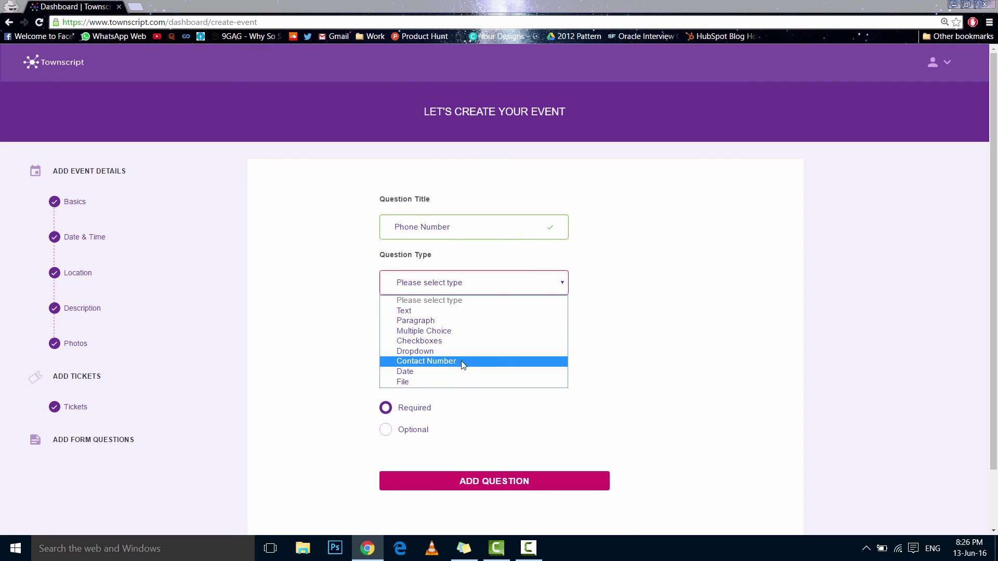
pyautogui.click(460, 361)
pyautogui.click(387, 339)
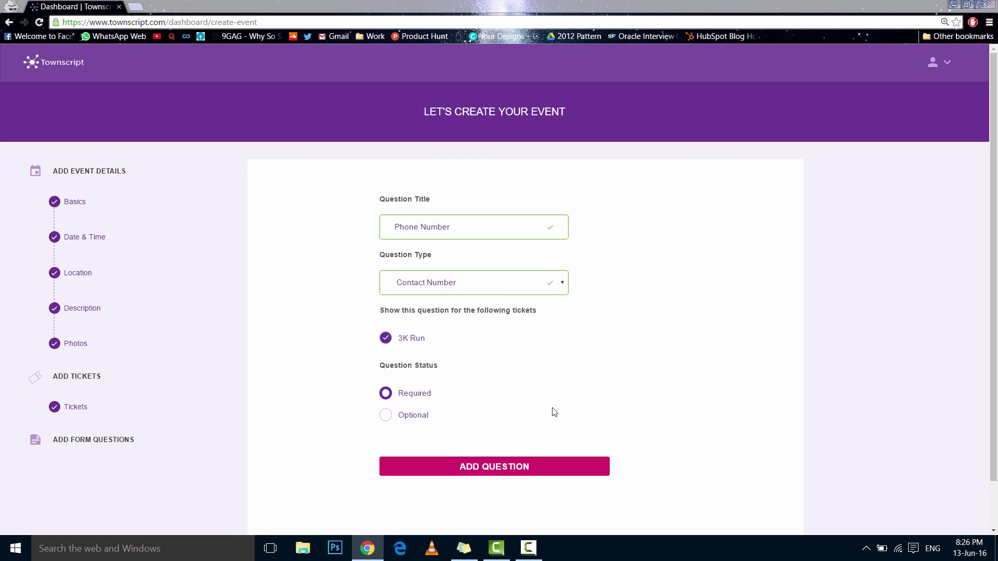
pyautogui.click(387, 416)
pyautogui.click(386, 393)
pyautogui.click(489, 467)
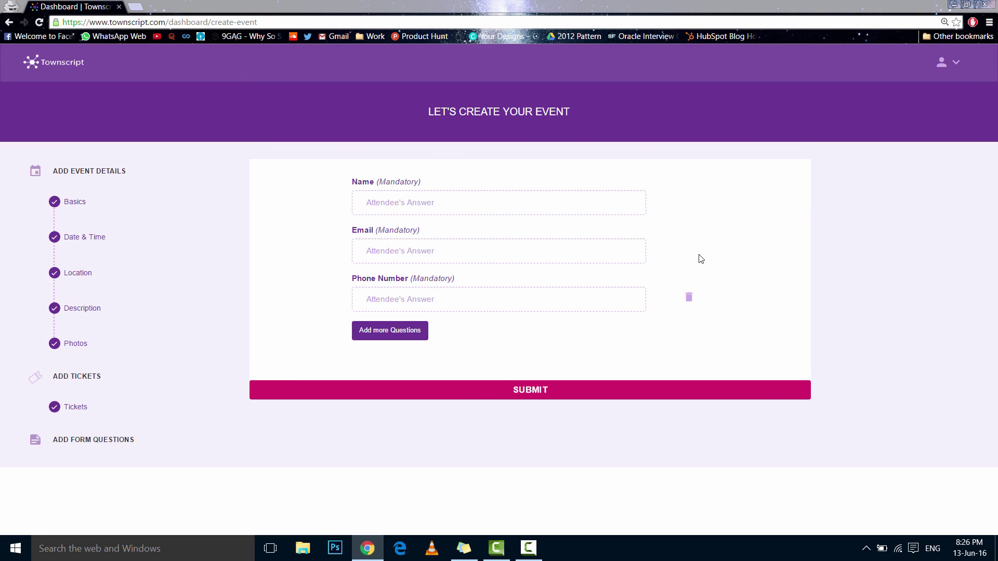
# Submit the Test Marathon event from the form questions step
pyautogui.click(466, 394)
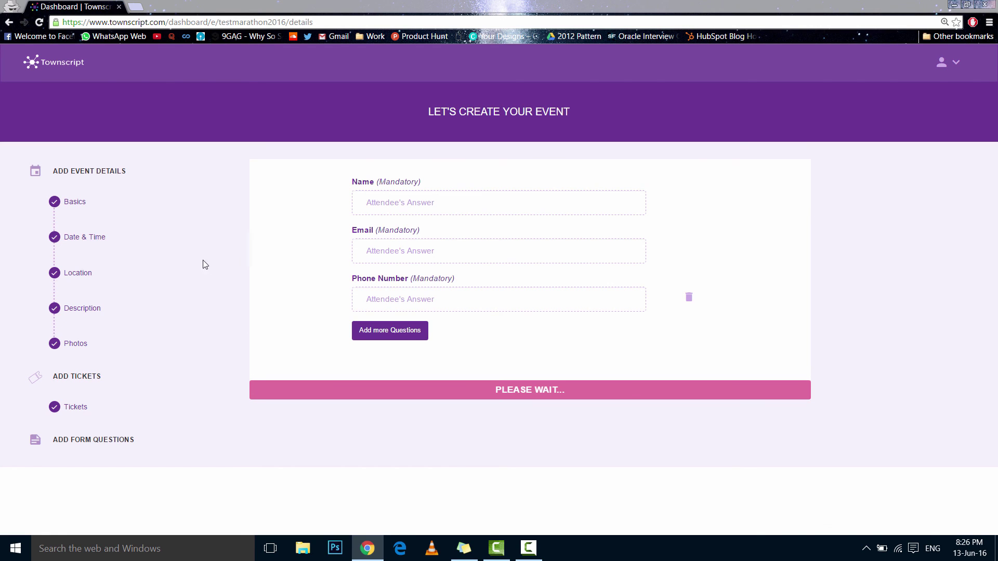